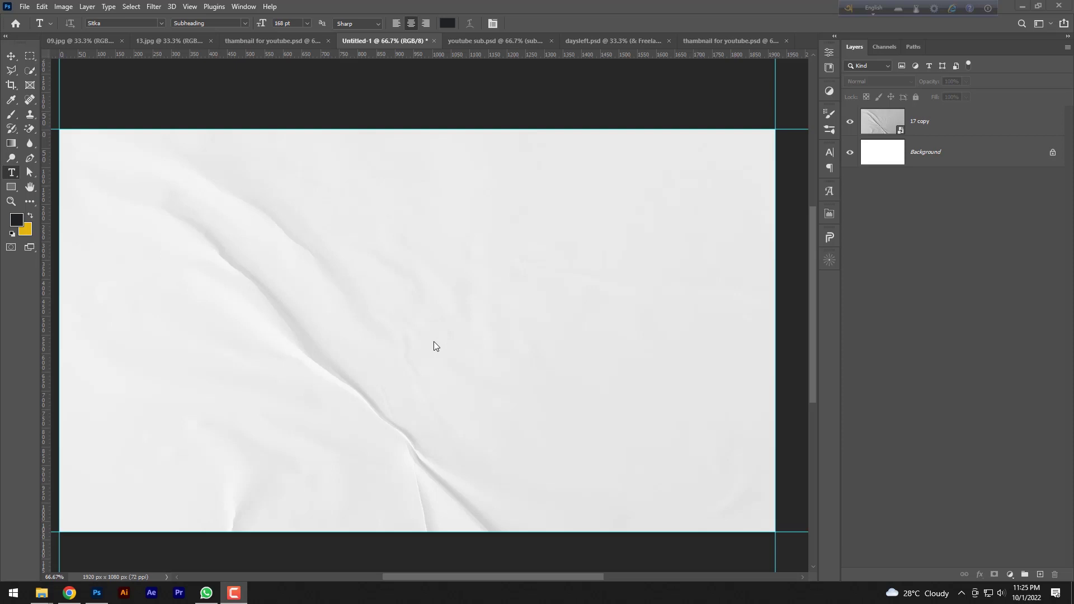
Add a 'Tech Era' title on the crumpled paper with the Horizontal Type Tool.
{"action": "left_click", "coordinate": [11, 173]}
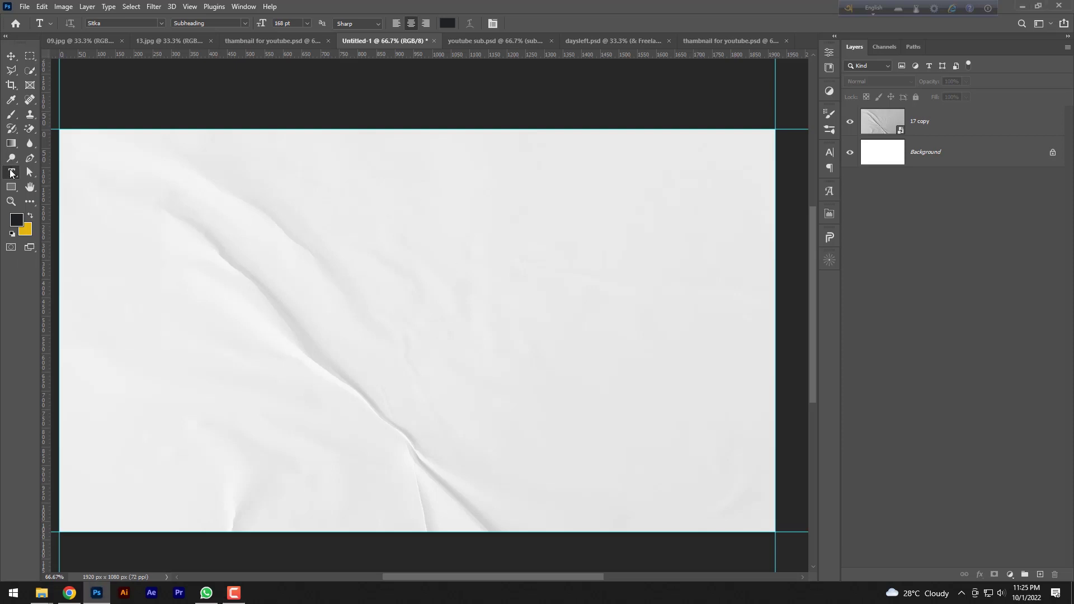
{"action": "right_click", "coordinate": [11, 173]}
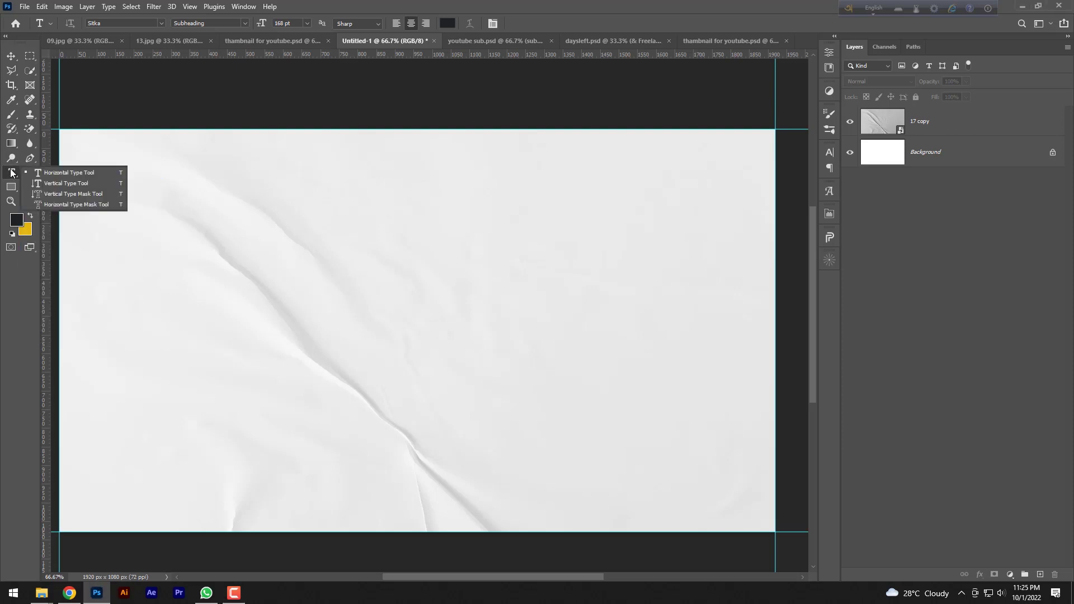
{"action": "left_click", "coordinate": [44, 173]}
{"action": "left_click", "coordinate": [375, 295]}
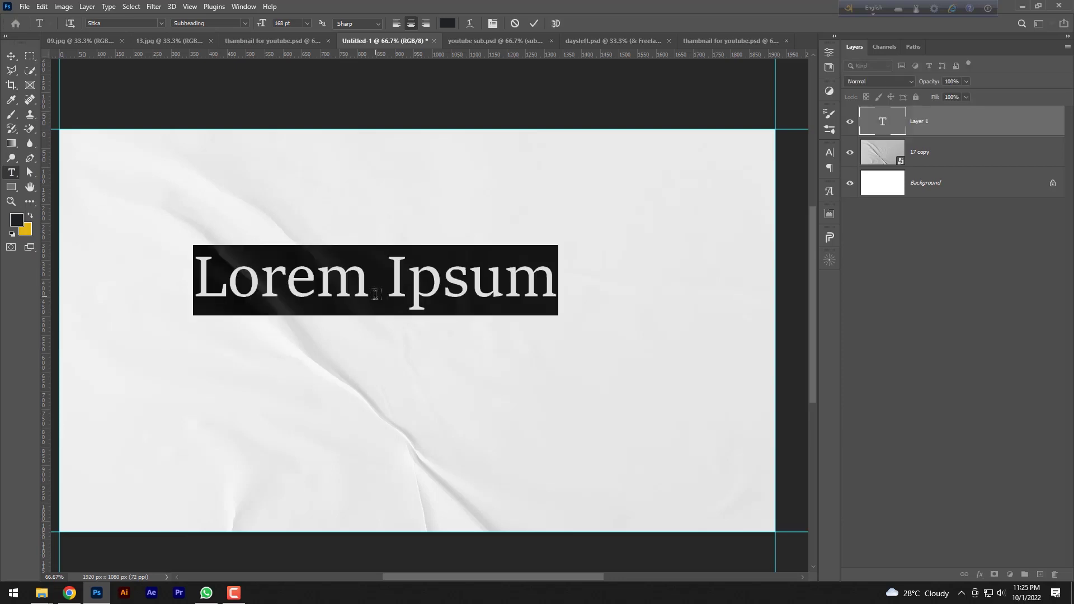
{"action": "key", "text": "BackSpace"}
{"action": "type", "text": "Tech Era"}
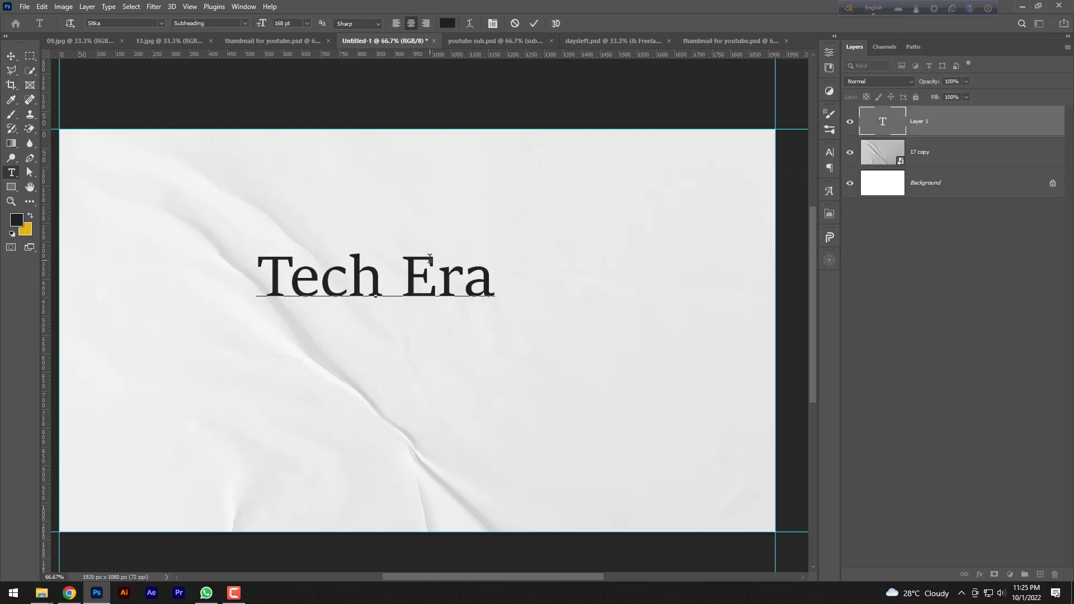
{"action": "left_click", "coordinate": [535, 25]}
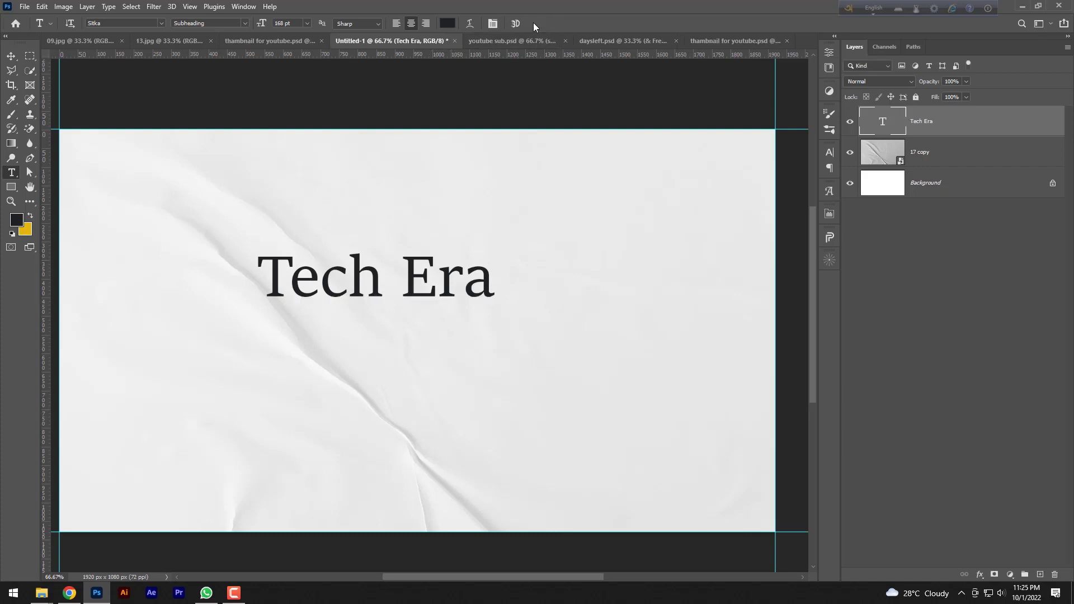
Select the Tech Era text and bring up the Character panel's font list.
{"action": "double_click", "coordinate": [882, 136]}
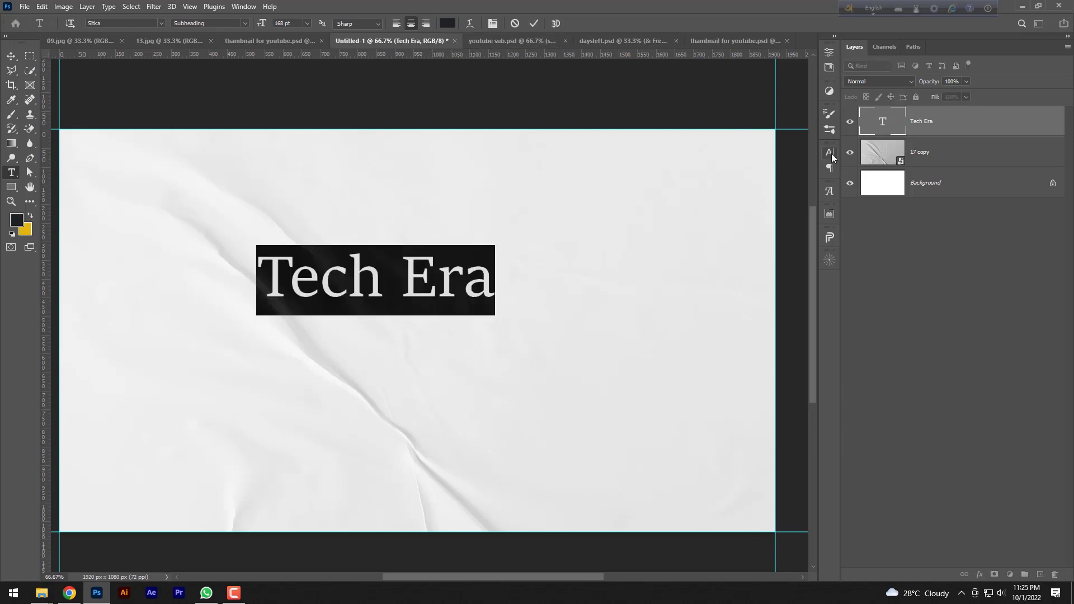
{"action": "left_click", "coordinate": [830, 152]}
{"action": "left_click", "coordinate": [763, 167]}
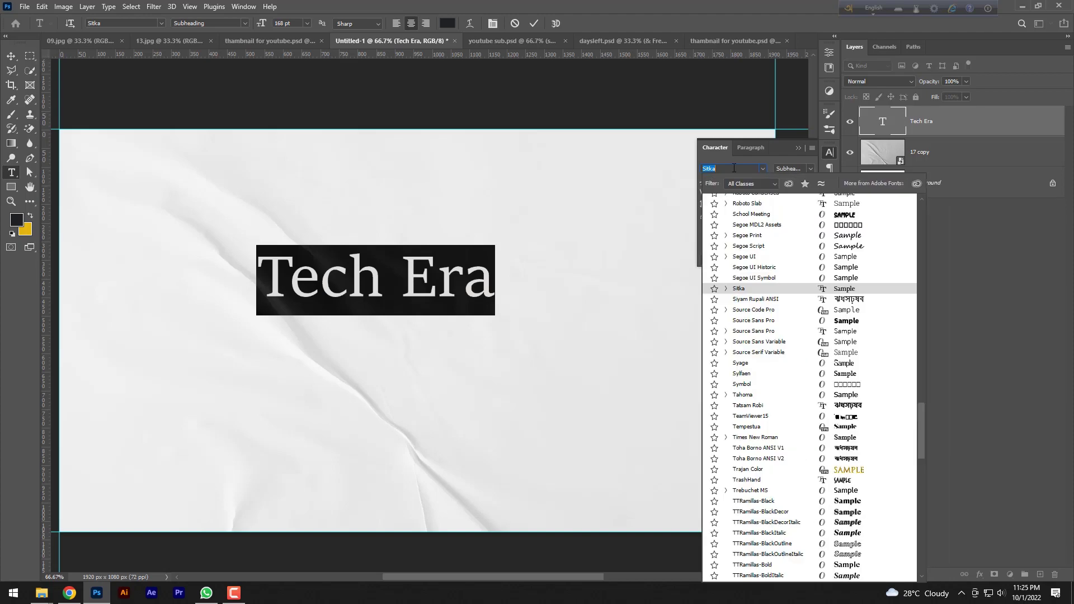
Search 'gro' in the font field and apply Constructio Grotesk Regular to Tech Era.
{"action": "type", "text": "gr"}
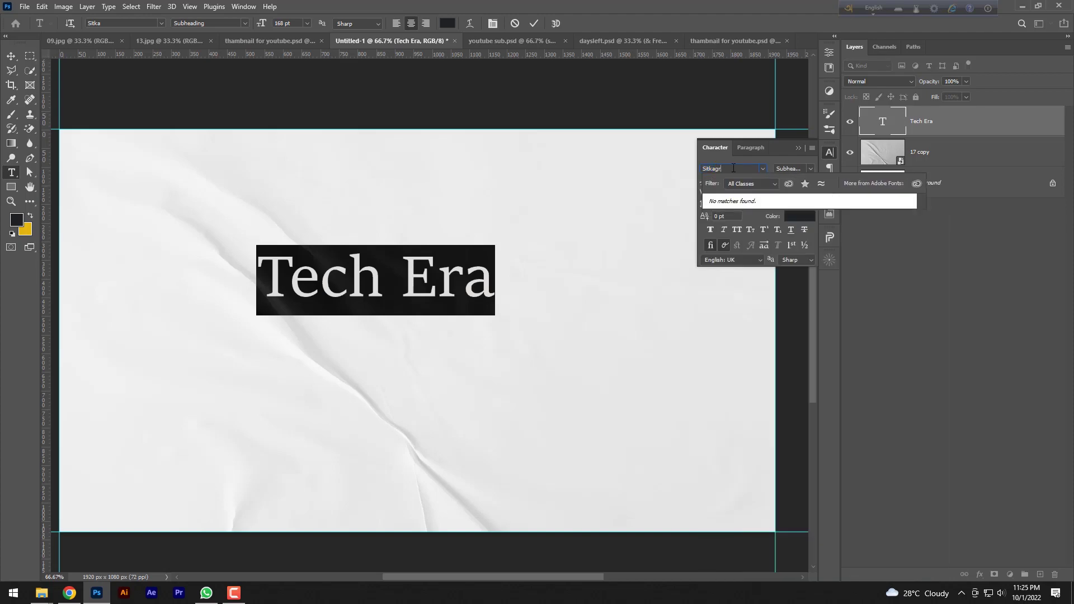
{"action": "key", "text": "BackSpace"}
{"action": "key", "text": "BackSpace"}
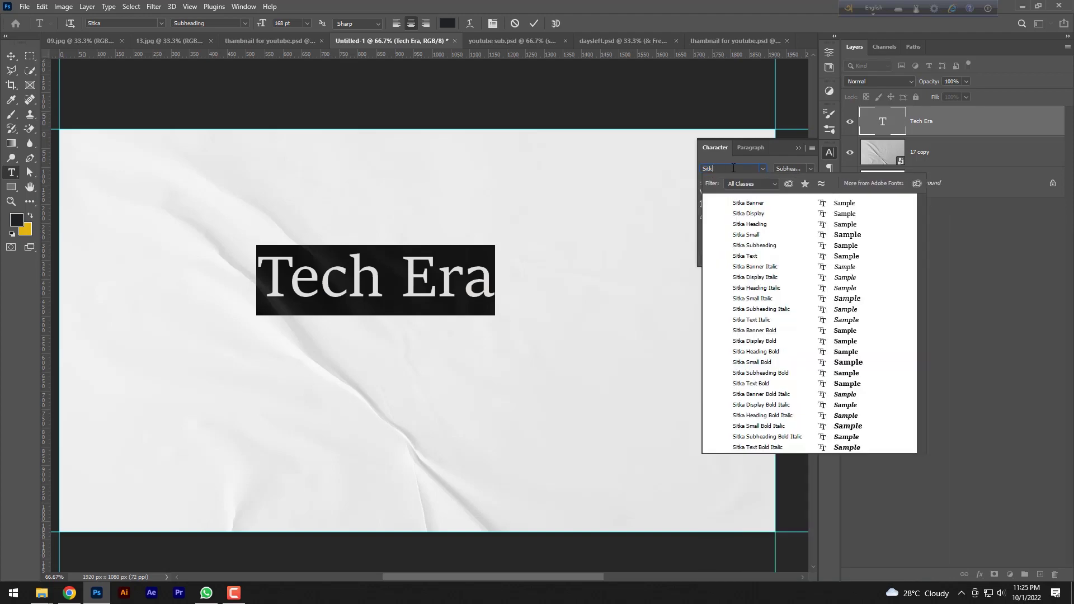
{"action": "key", "text": "BackSpace"}
{"action": "key", "text": "BackSpace"}
{"action": "key", "text": "BackSpace"}
{"action": "type", "text": "gro"}
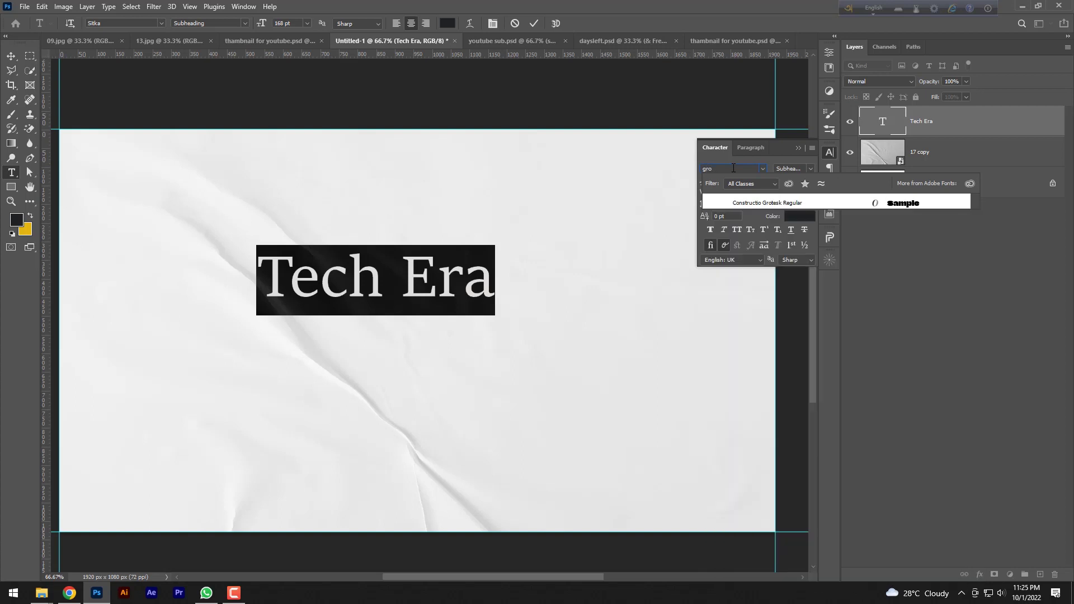
{"action": "left_click", "coordinate": [753, 207]}
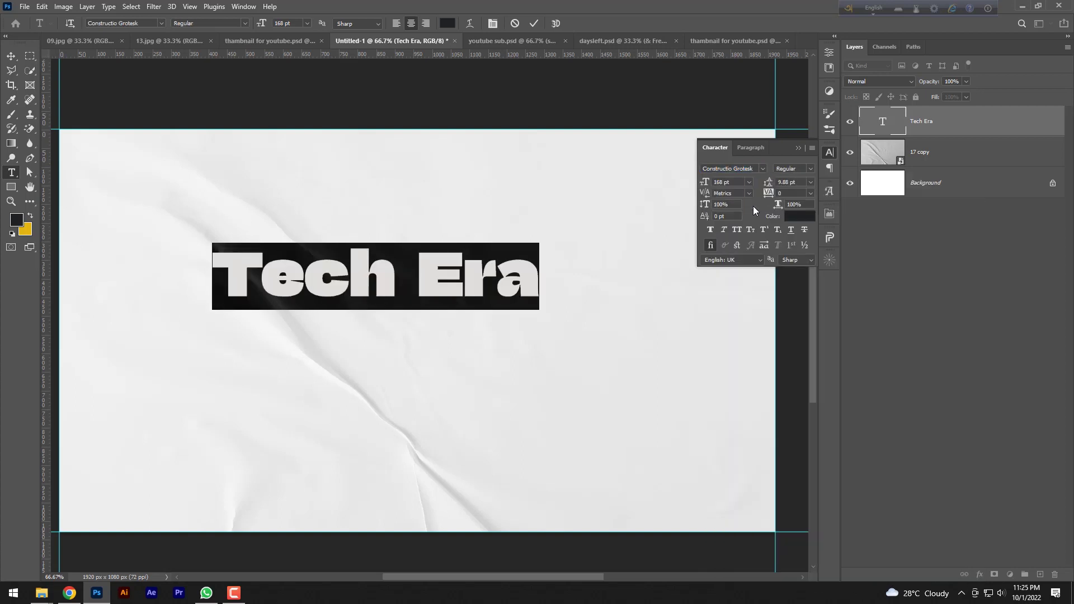
{"action": "left_click", "coordinate": [534, 24]}
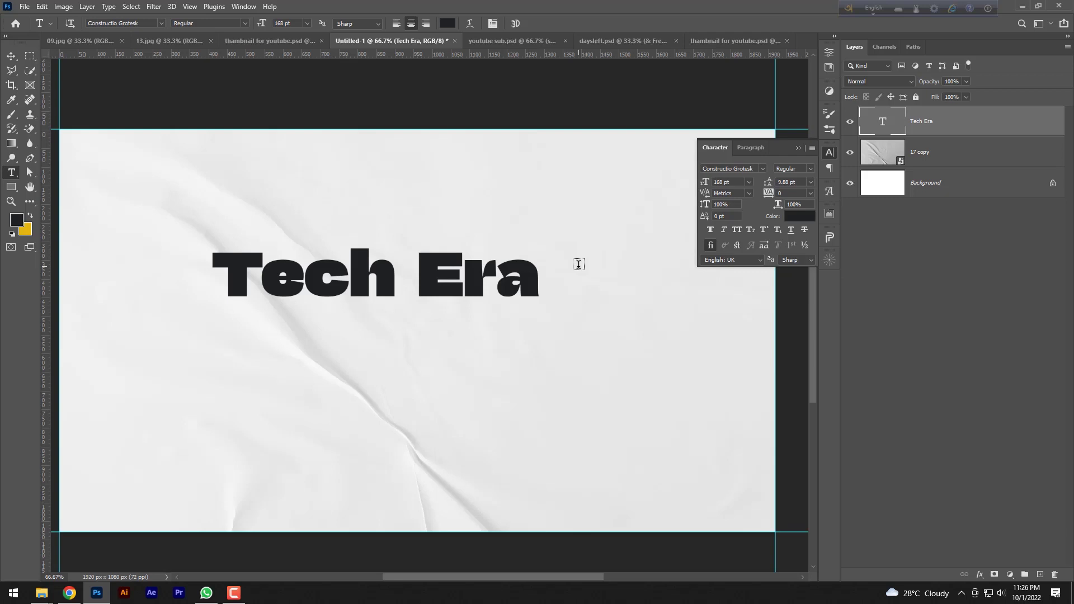
Inspect the SUBSCRIBER text's font in the youtube sub.psd thumbnail.
{"action": "left_click", "coordinate": [495, 42]}
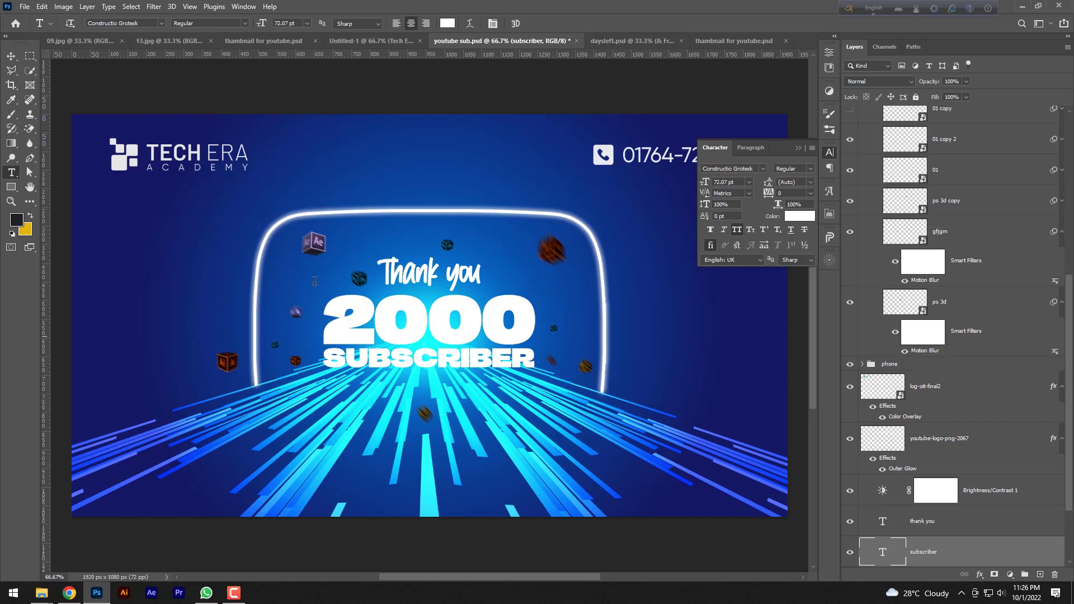
{"action": "left_click", "coordinate": [12, 57]}
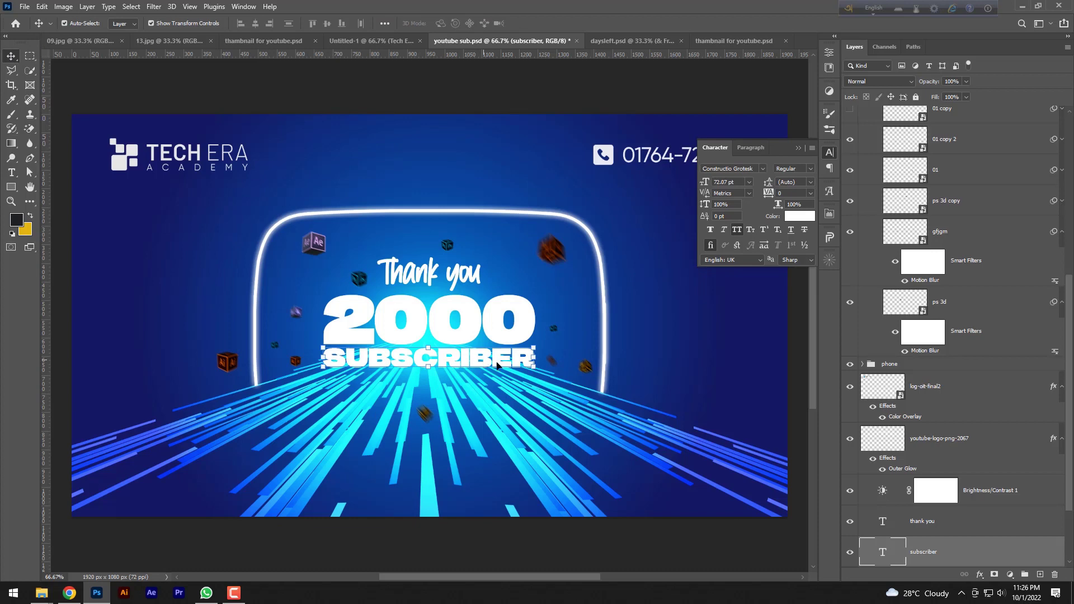
{"action": "double_click", "coordinate": [499, 366]}
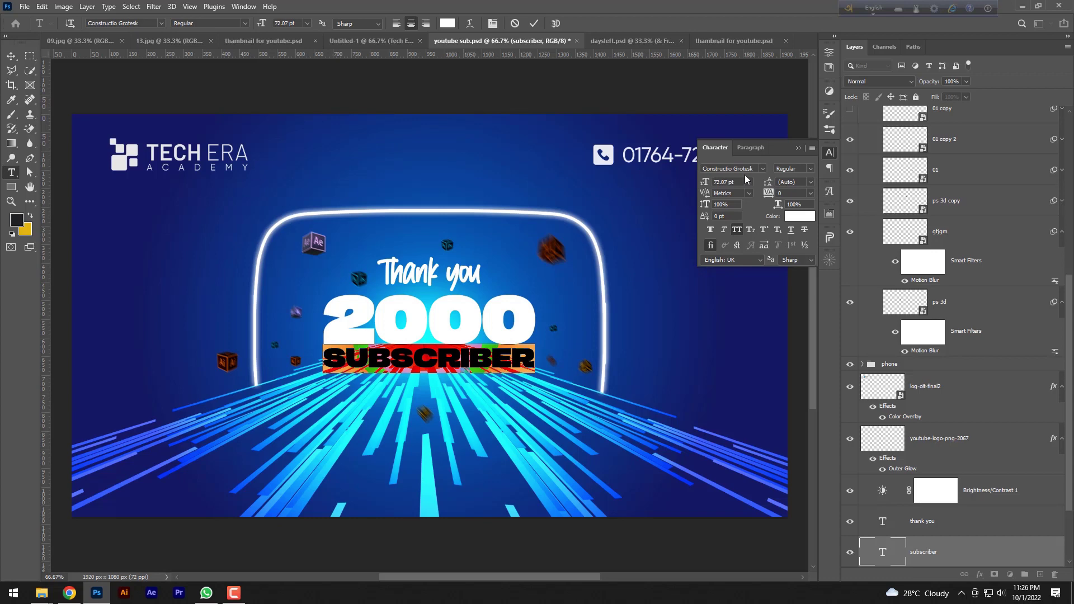
{"action": "left_click", "coordinate": [507, 22]}
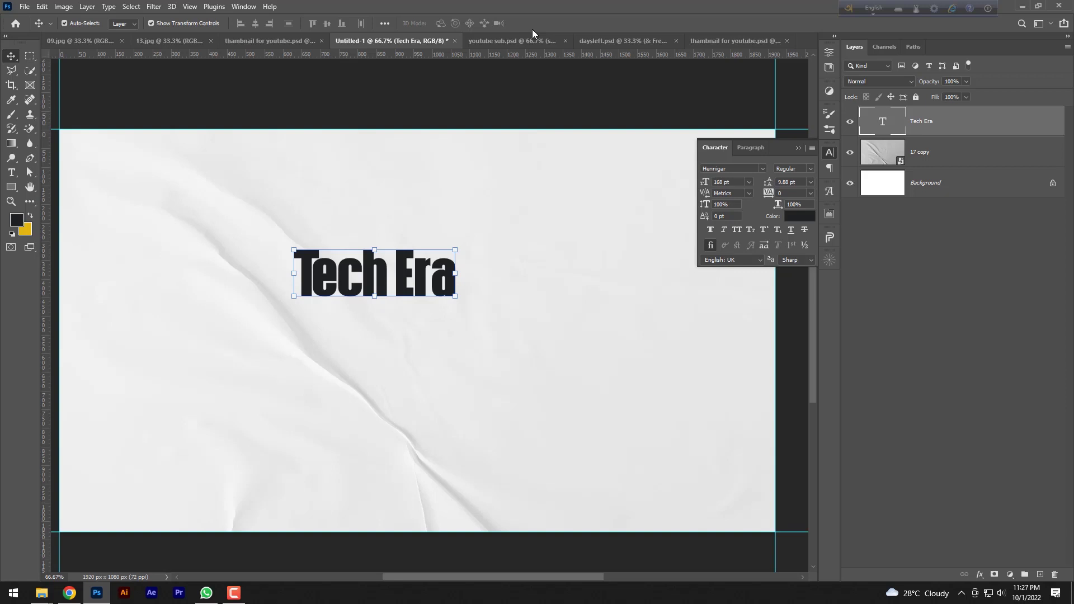
Set the Hennigar Tech Era title to Italic style and bring up the days-left poster.
{"action": "scroll", "coordinate": [807, 170], "scroll_direction": "down", "scroll_amount": 1}
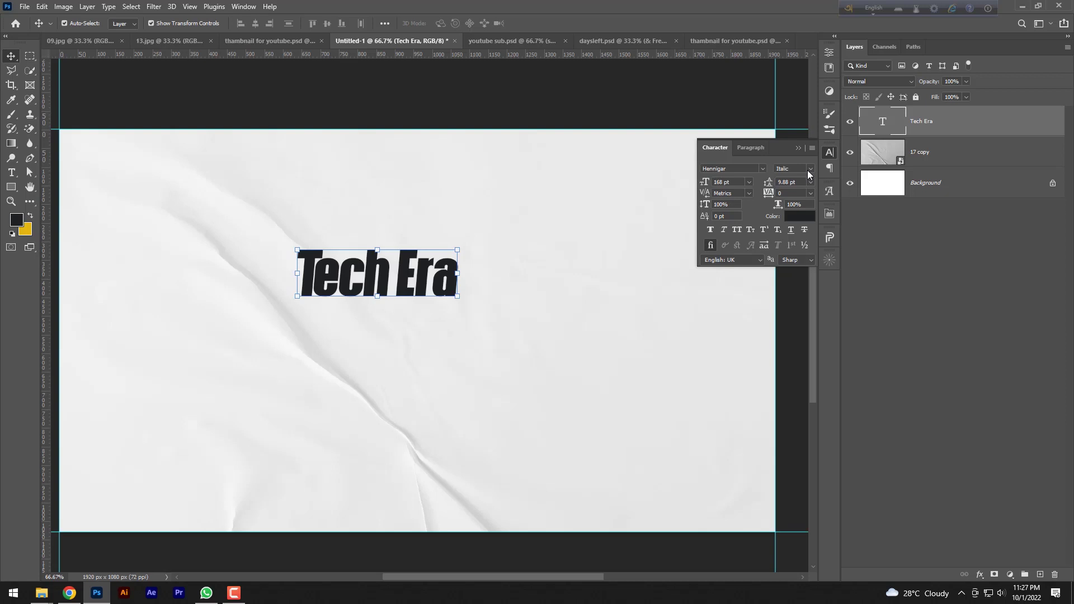
{"action": "left_click", "coordinate": [582, 45]}
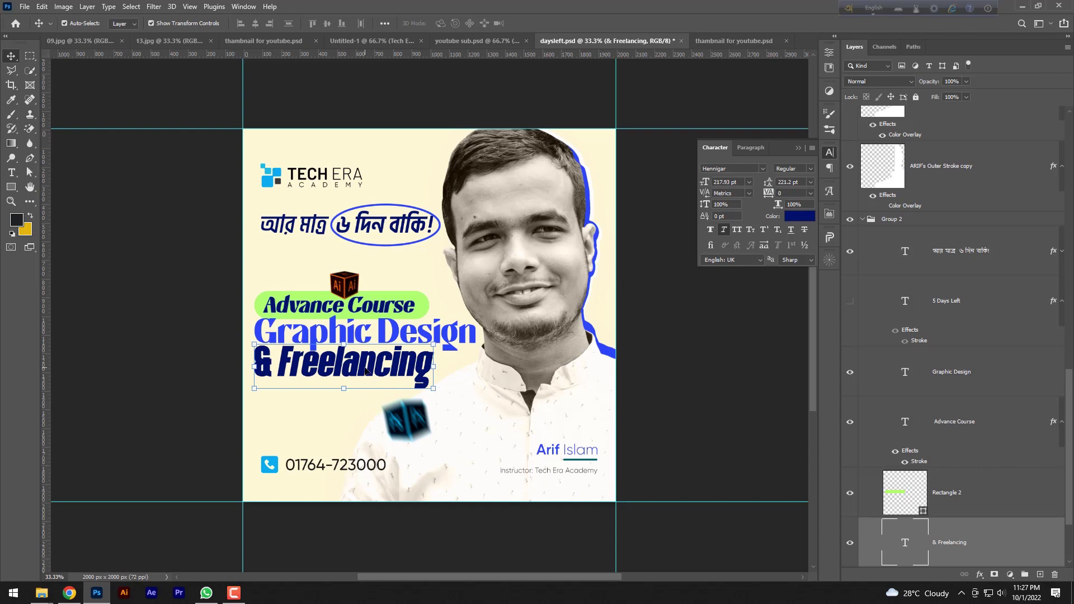
Inspect the font of the '& Freelancing' line in the days-left poster.
{"action": "double_click", "coordinate": [903, 545]}
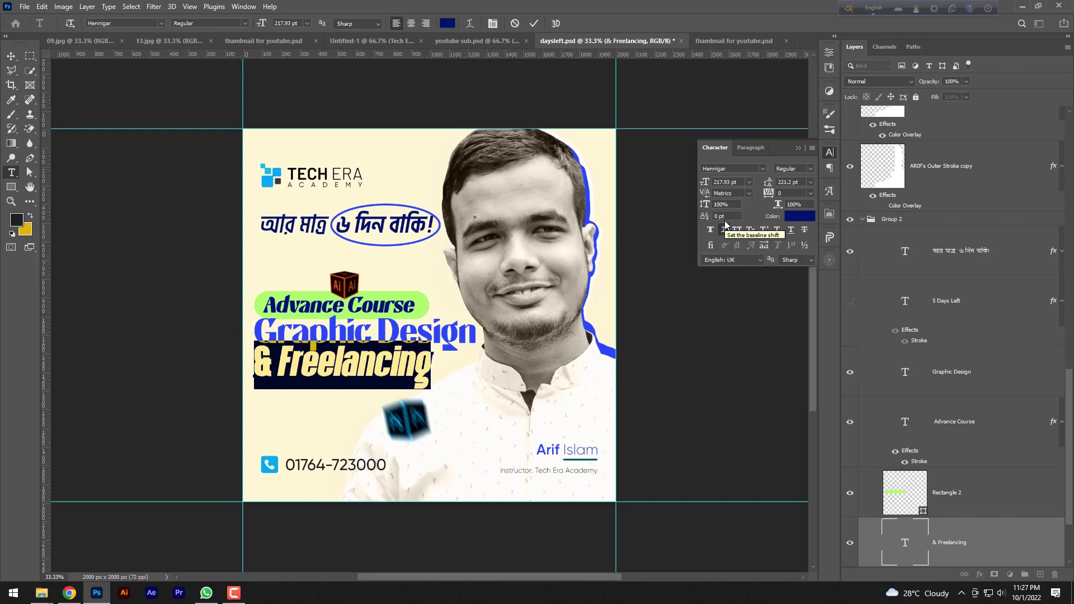
{"action": "left_click", "coordinate": [534, 22]}
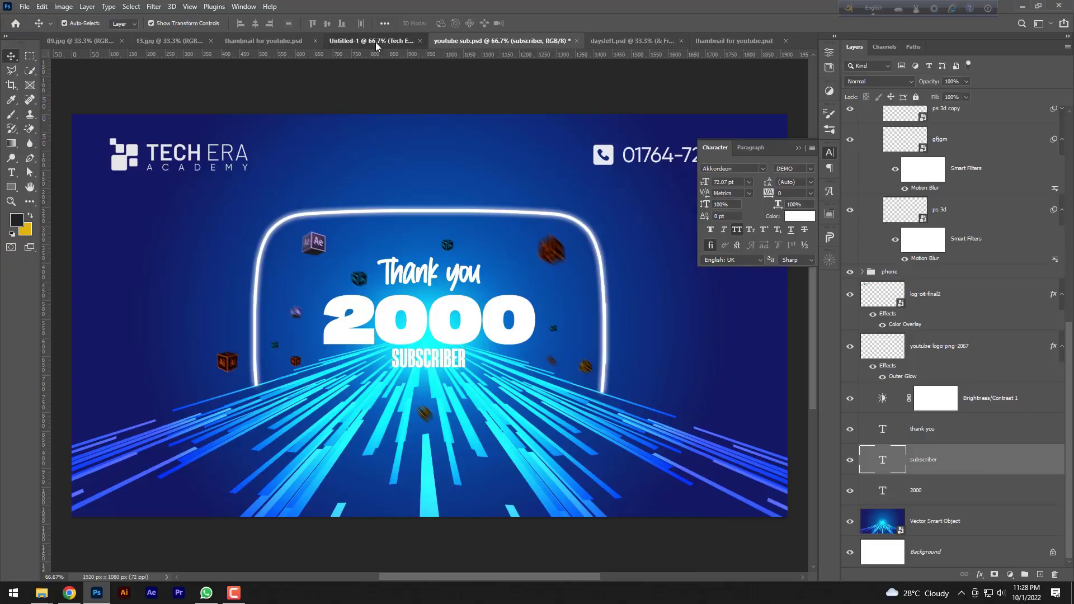
Change the Tech Era title's font to Akkordeon.
{"action": "left_click", "coordinate": [374, 42]}
{"action": "double_click", "coordinate": [882, 121]}
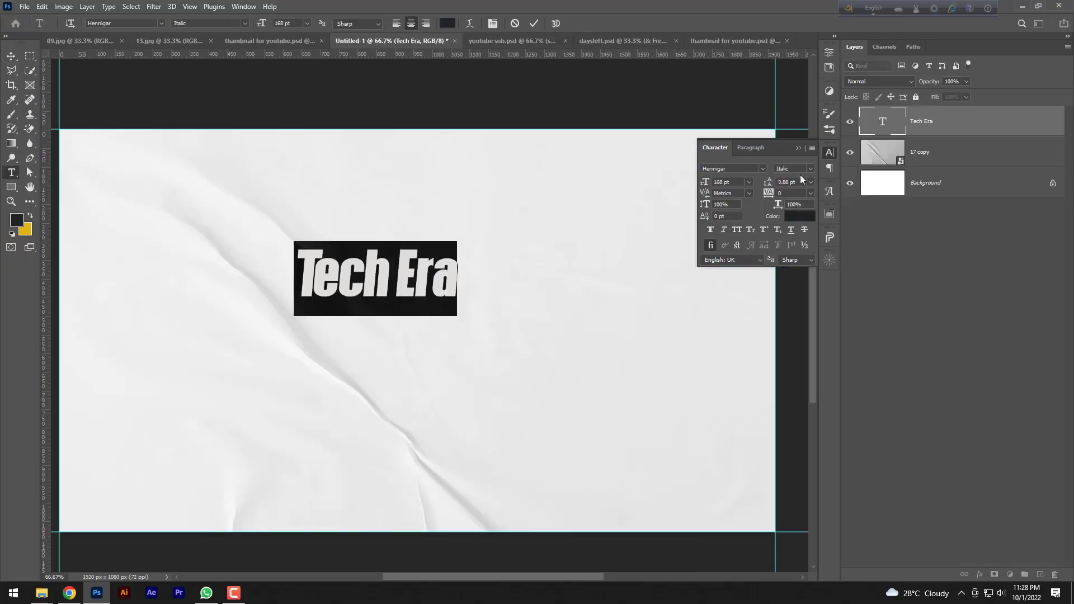
{"action": "left_click", "coordinate": [763, 168]}
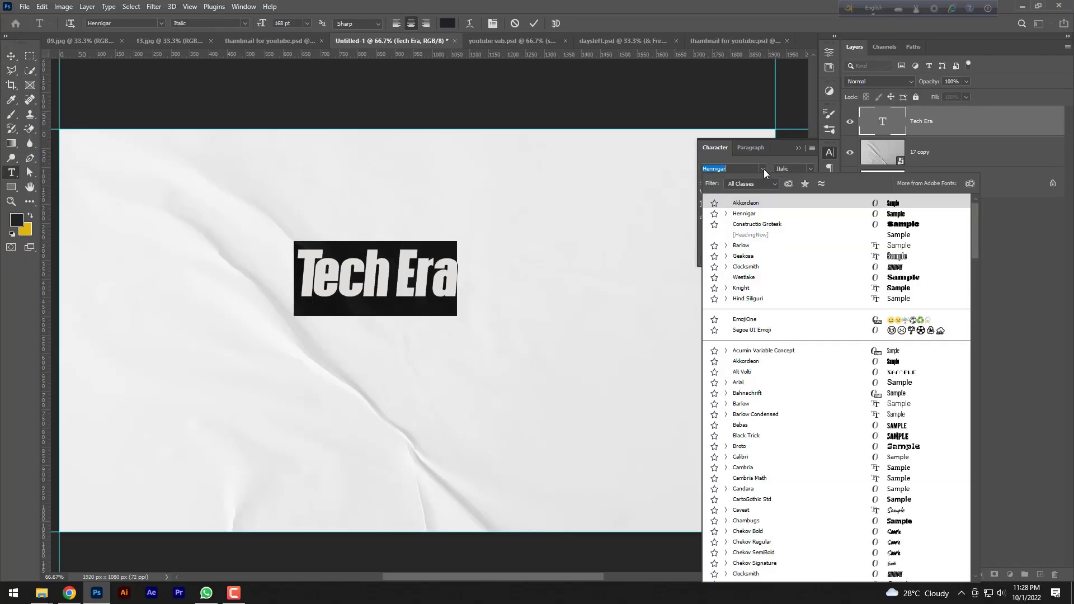
{"action": "left_click", "coordinate": [752, 205]}
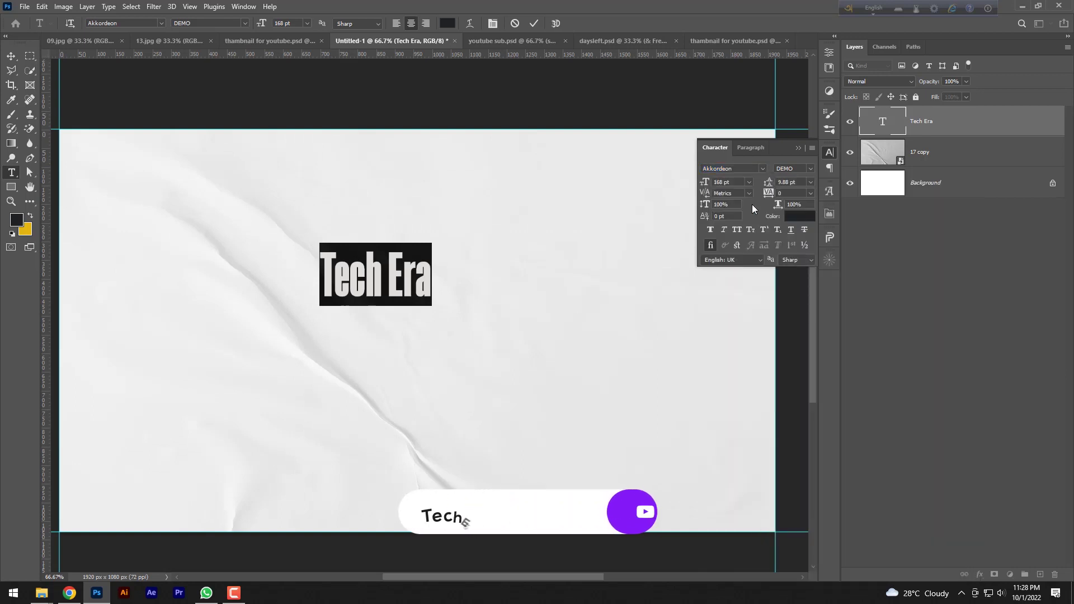
{"action": "left_click", "coordinate": [532, 24]}
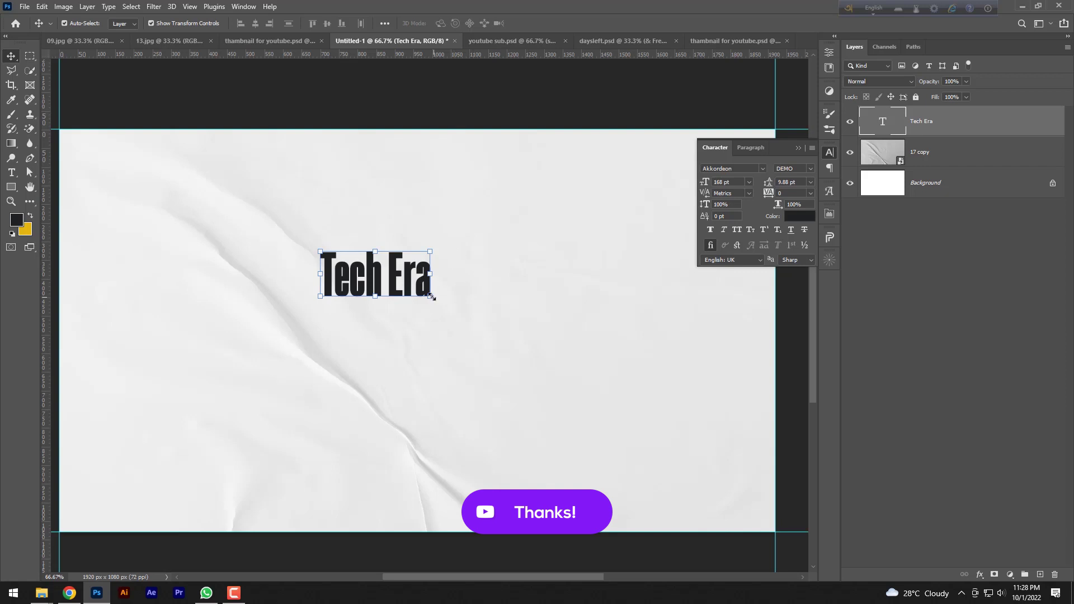
Enlarge the Akkordeon Tech Era title proportionally to fill much of the page.
{"action": "left_click_drag", "start_coordinate": [430, 274], "coordinate": [678, 470]}
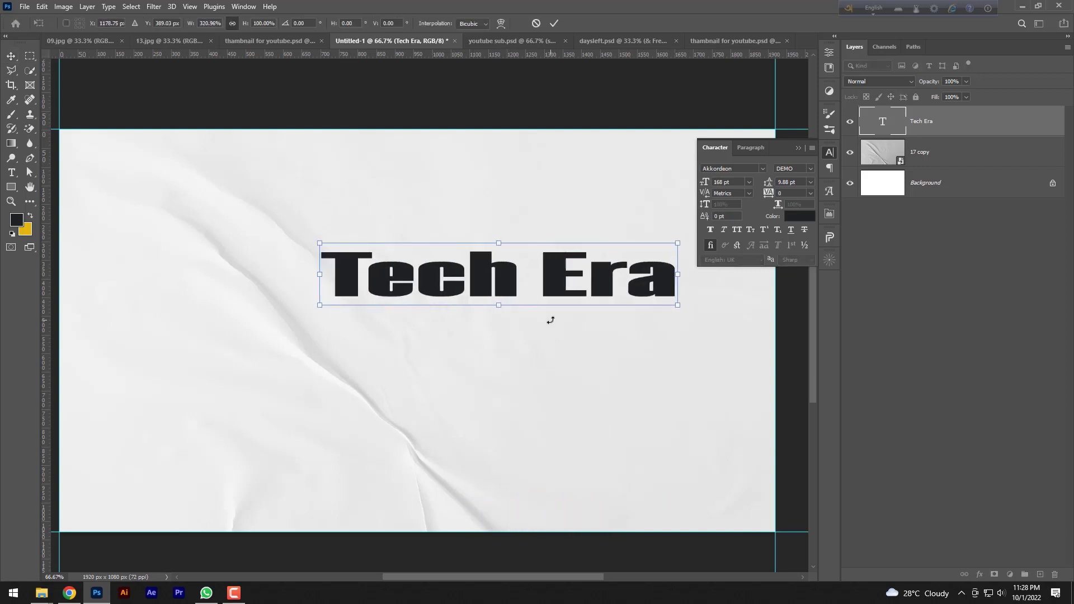
{"action": "key", "text": "ctrl+z"}
{"action": "mouse_move", "coordinate": [434, 306]}
{"action": "left_mouse_down"}
{"action": "mouse_move", "coordinate": [580, 433]}
{"action": "mouse_move", "coordinate": [695, 479]}
{"action": "left_mouse_up"}
{"action": "left_click_drag", "start_coordinate": [611, 347], "coordinate": [491, 307]}
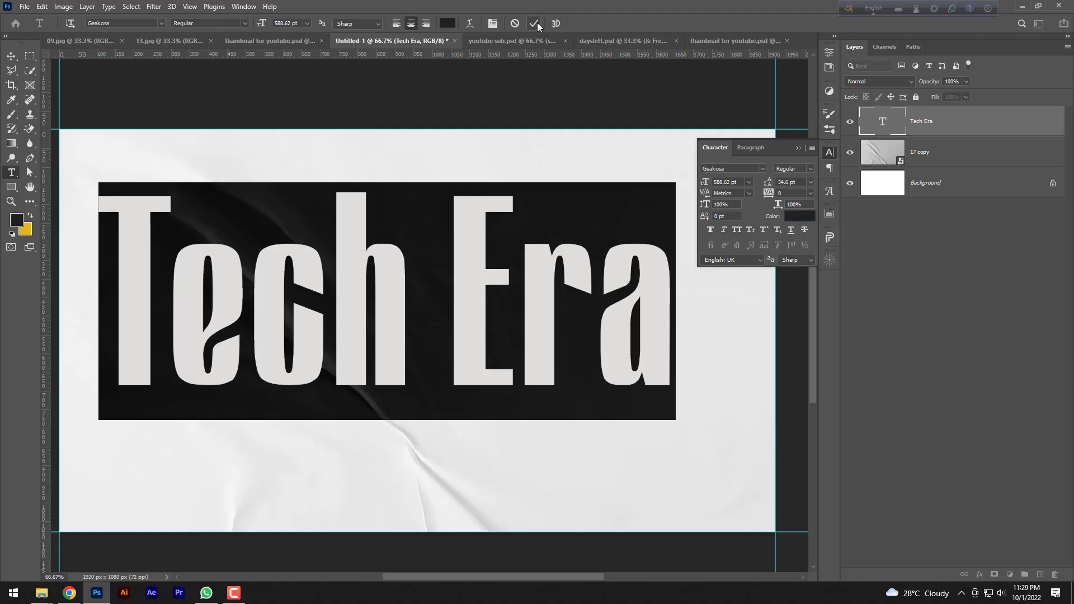
Apply the Free Transform to lock in the enlarged Akkordeon Tech Era title.
{"action": "left_click", "coordinate": [537, 23]}
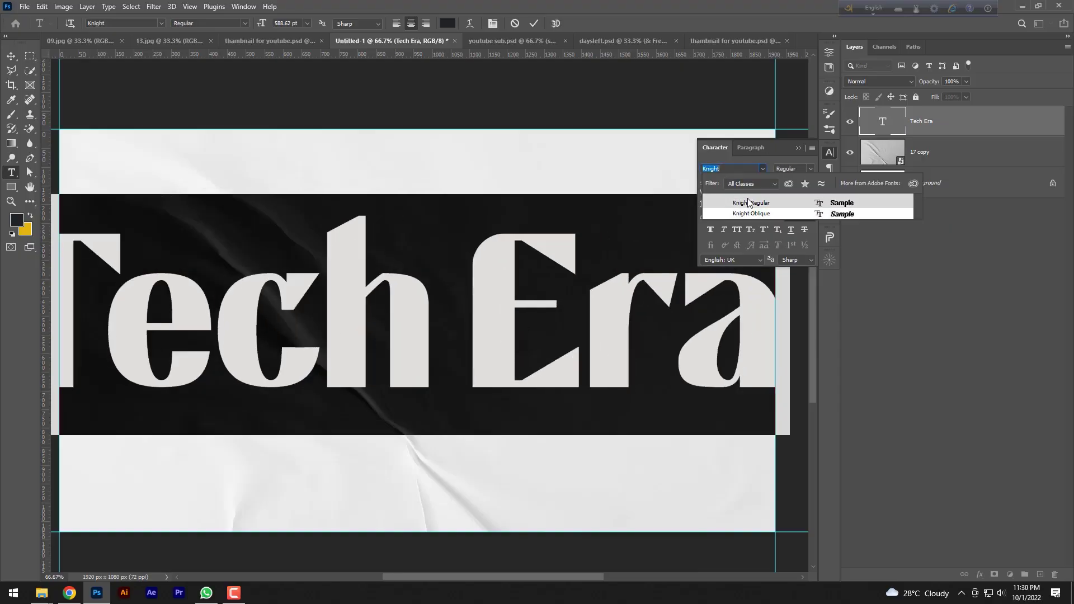
Change the Tech Era title's font to Knight Regular.
{"action": "key", "text": "Down"}
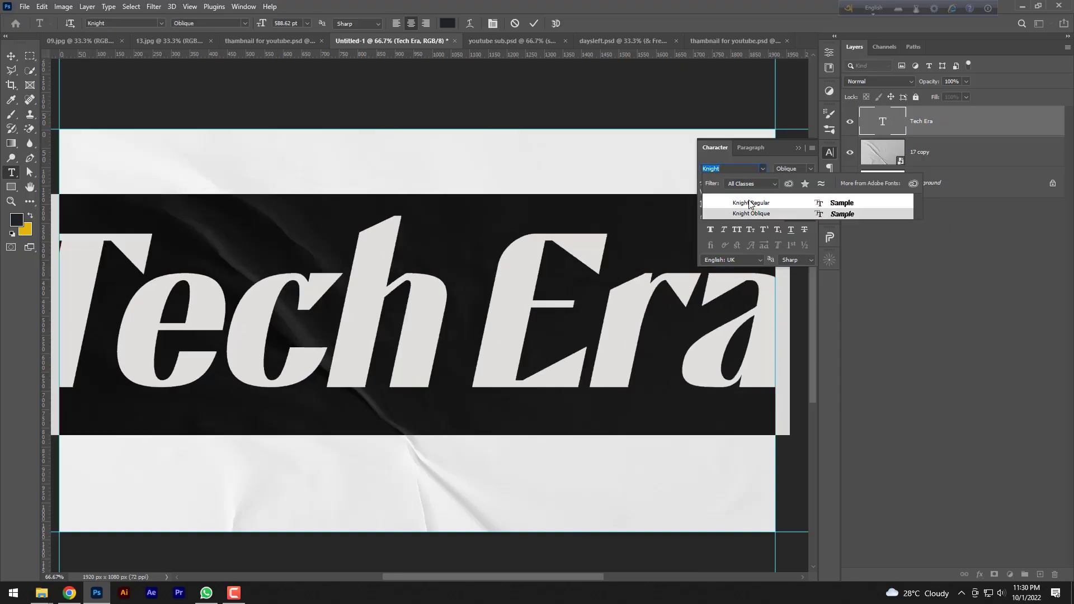
{"action": "left_click", "coordinate": [750, 203]}
{"action": "left_click", "coordinate": [533, 23]}
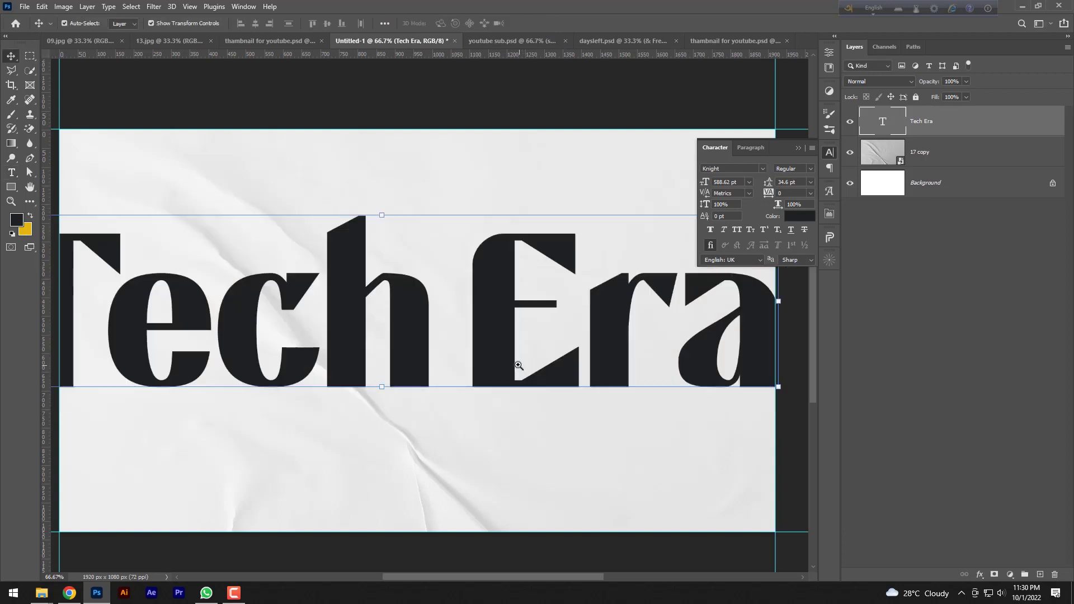
Scale the Knight Tech Era title to about 403 pt and reposition it.
{"action": "key", "text": "ctrl+minus"}
{"action": "key", "text": "ctrl+t"}
{"action": "mouse_move", "coordinate": [678, 342]}
{"action": "left_mouse_down"}
{"action": "mouse_move", "coordinate": [549, 372]}
{"action": "mouse_move", "coordinate": [356, 310]}
{"action": "mouse_move", "coordinate": [647, 359]}
{"action": "left_mouse_up"}
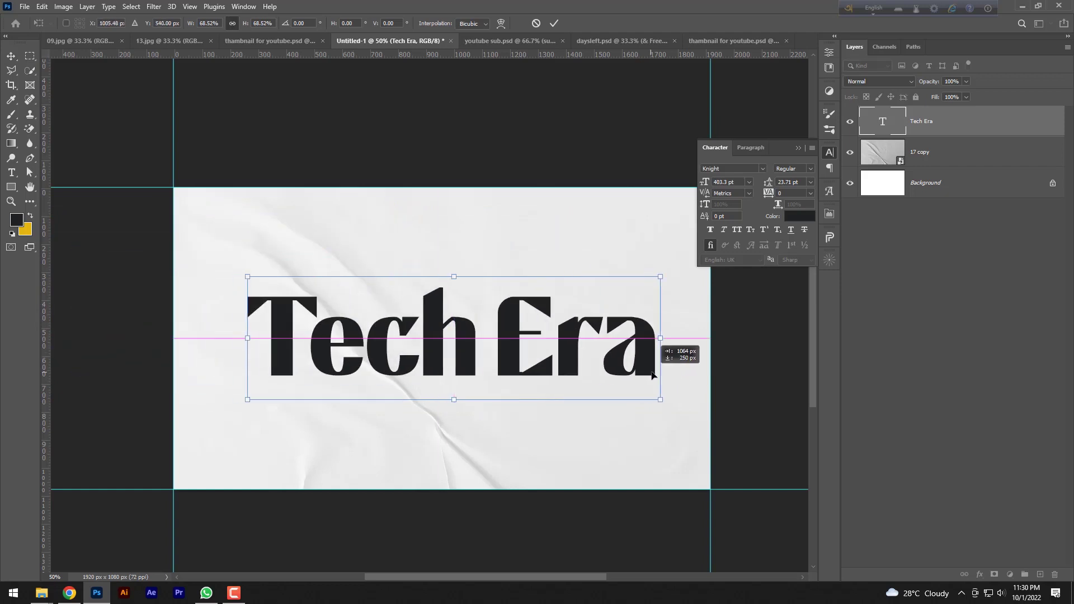
{"action": "left_click", "coordinate": [555, 23]}
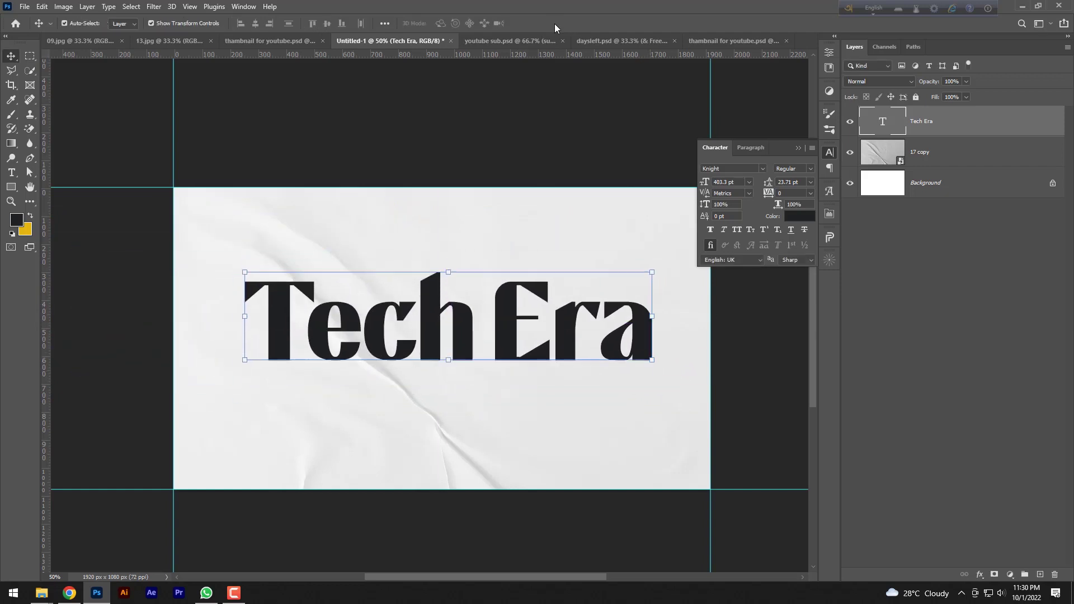
{"action": "left_click", "coordinate": [511, 42]}
Inspect the Graphic Design and Advance Course headings in the daysleft poster.
{"action": "left_click", "coordinate": [612, 40]}
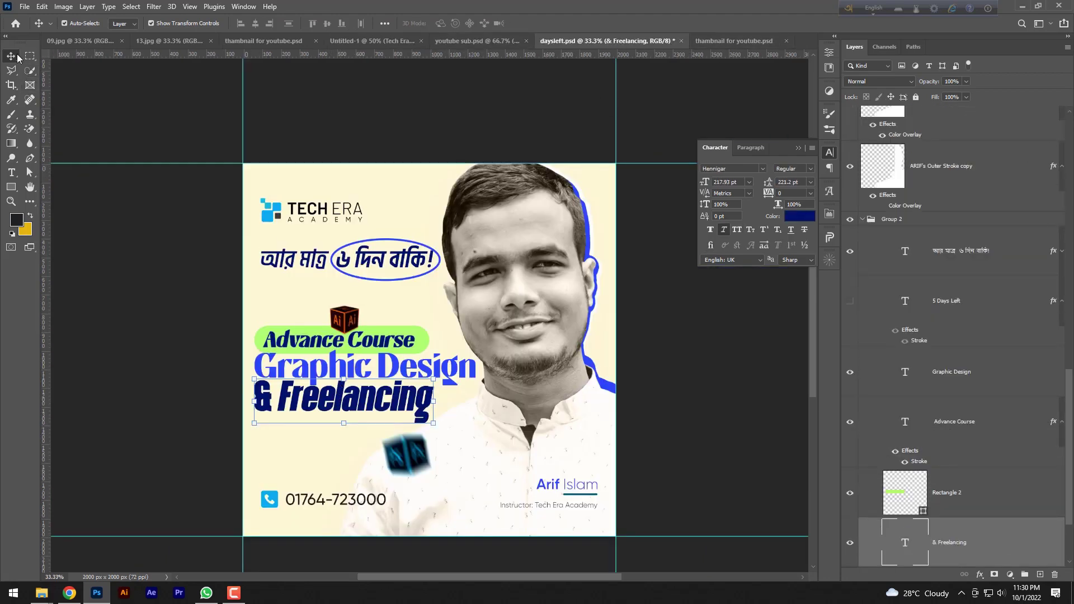
{"action": "left_click", "coordinate": [428, 365]}
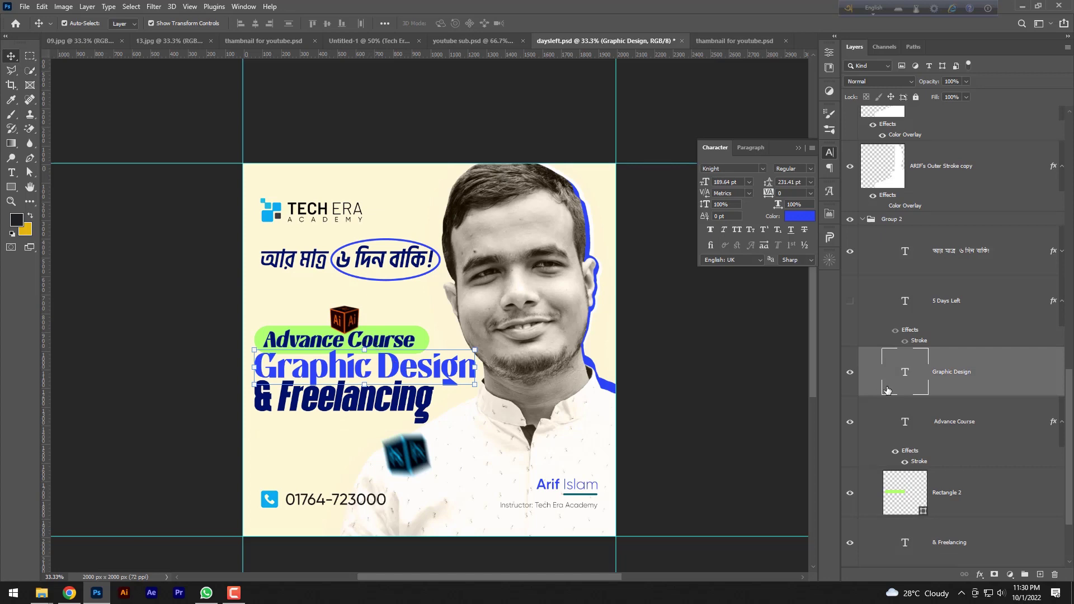
{"action": "double_click", "coordinate": [904, 372]}
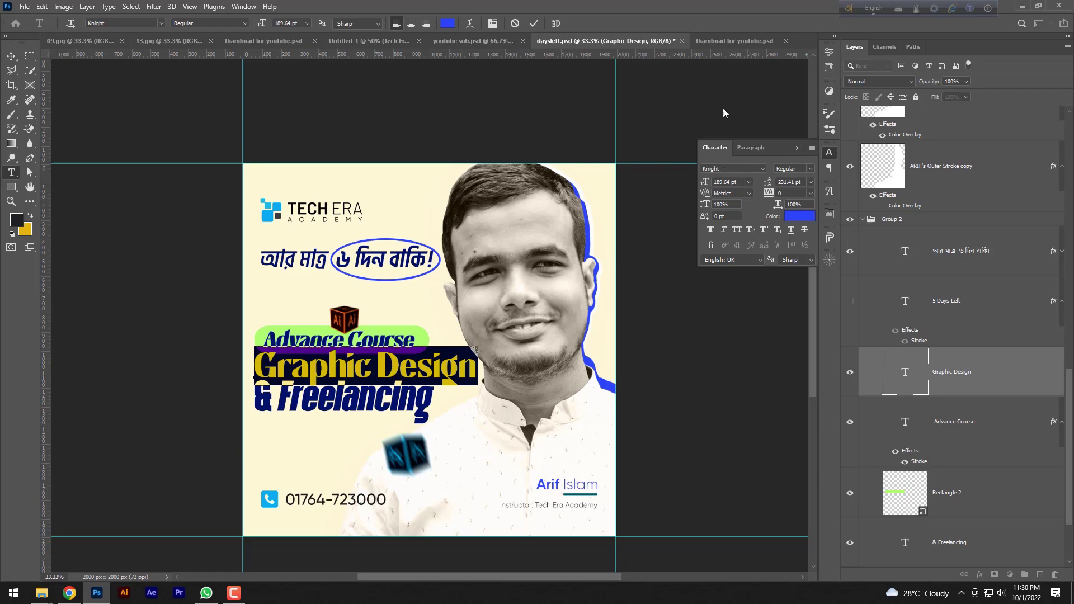
{"action": "left_click", "coordinate": [533, 23]}
{"action": "double_click", "coordinate": [905, 420]}
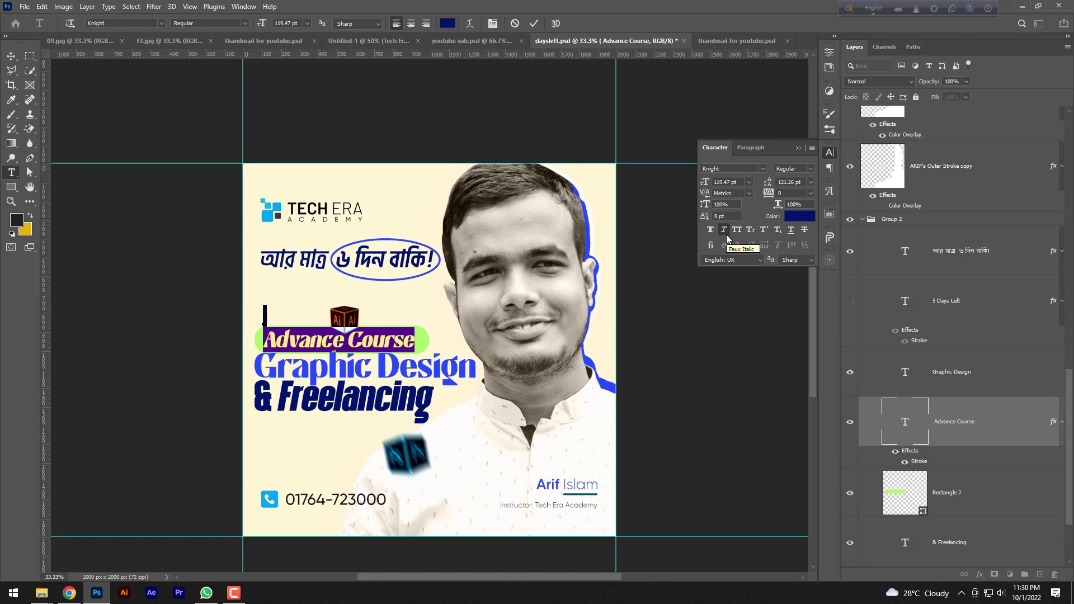
View the thumbnail for youtube document, then return to the Tech Era document.
{"action": "left_click", "coordinate": [704, 42]}
{"action": "key", "text": "v"}
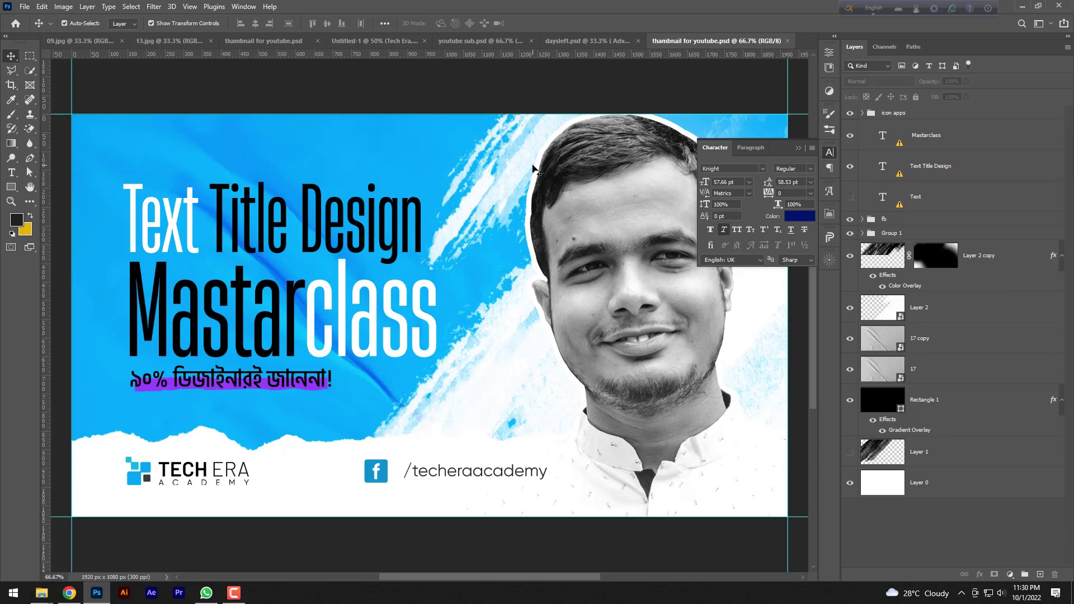
{"action": "left_click", "coordinate": [364, 40]}
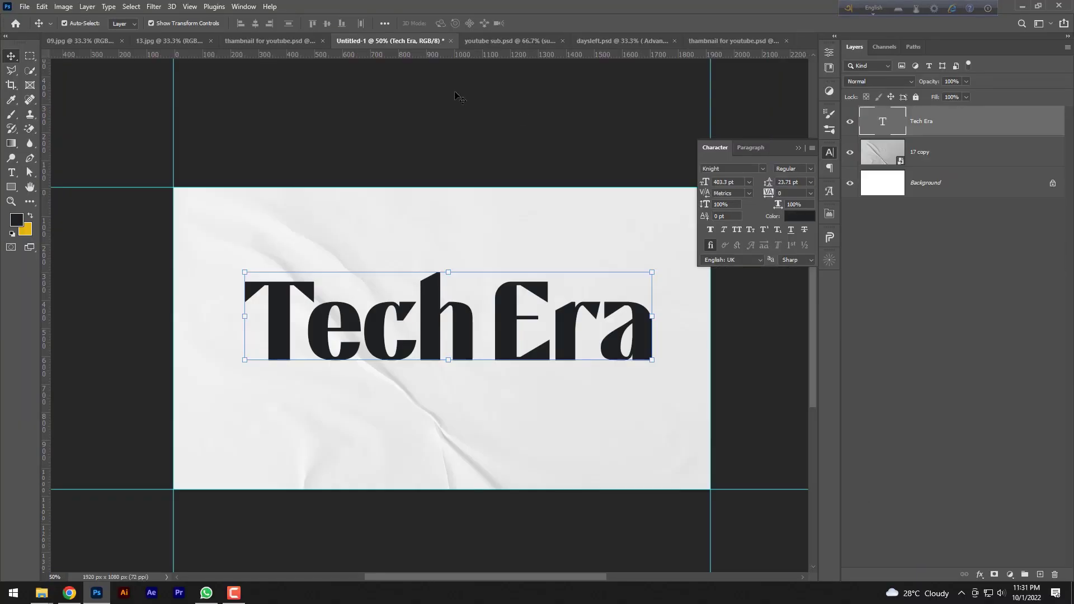
Select the Tech Era text and preview Geakosa from the font list.
{"action": "double_click", "coordinate": [883, 121]}
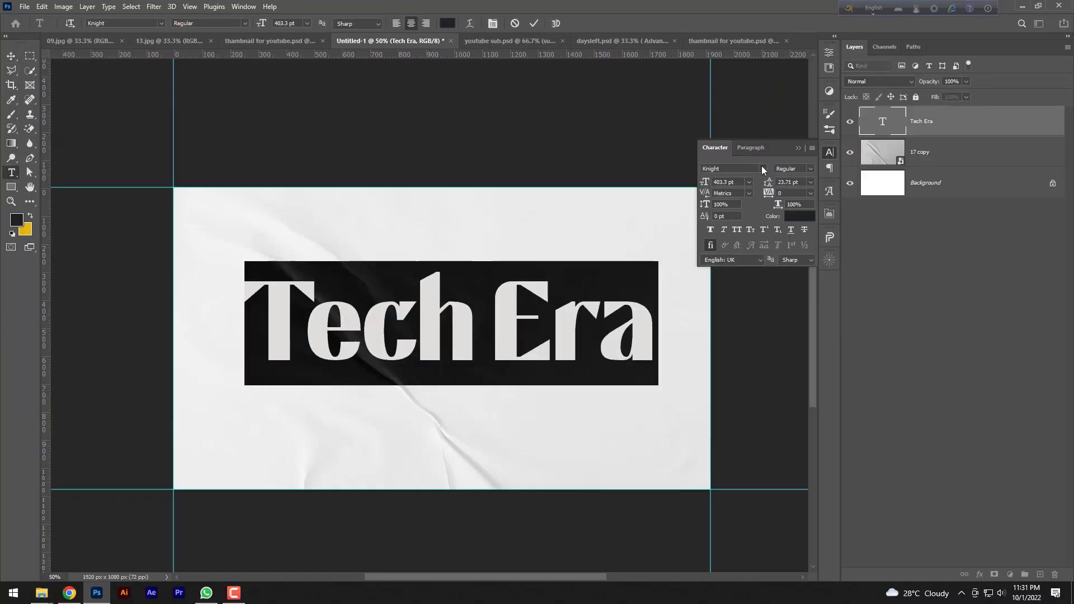
{"action": "left_click", "coordinate": [763, 168]}
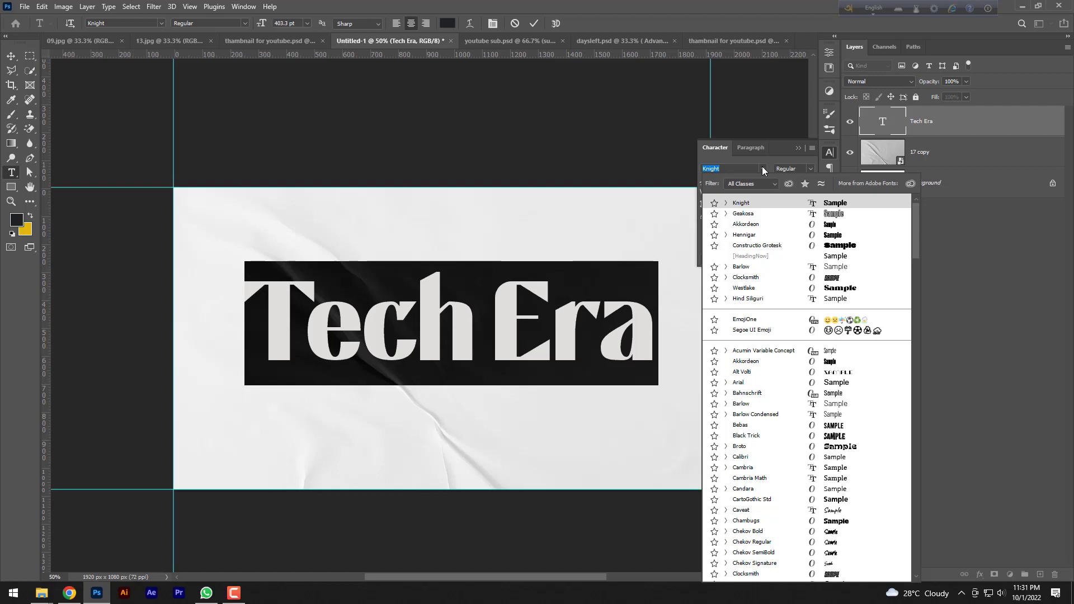
{"action": "key", "text": "Down"}
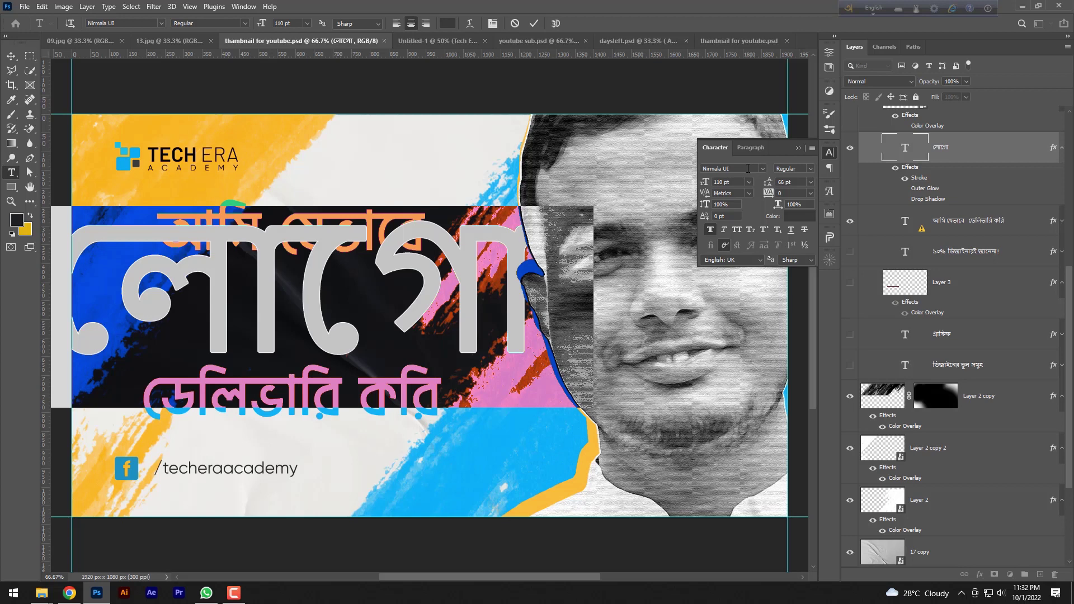
Try Akhand Bengali on the লোগো headline, first Semilight, then the Black weight.
{"action": "left_click", "coordinate": [747, 168]}
{"action": "type", "text": "akh"}
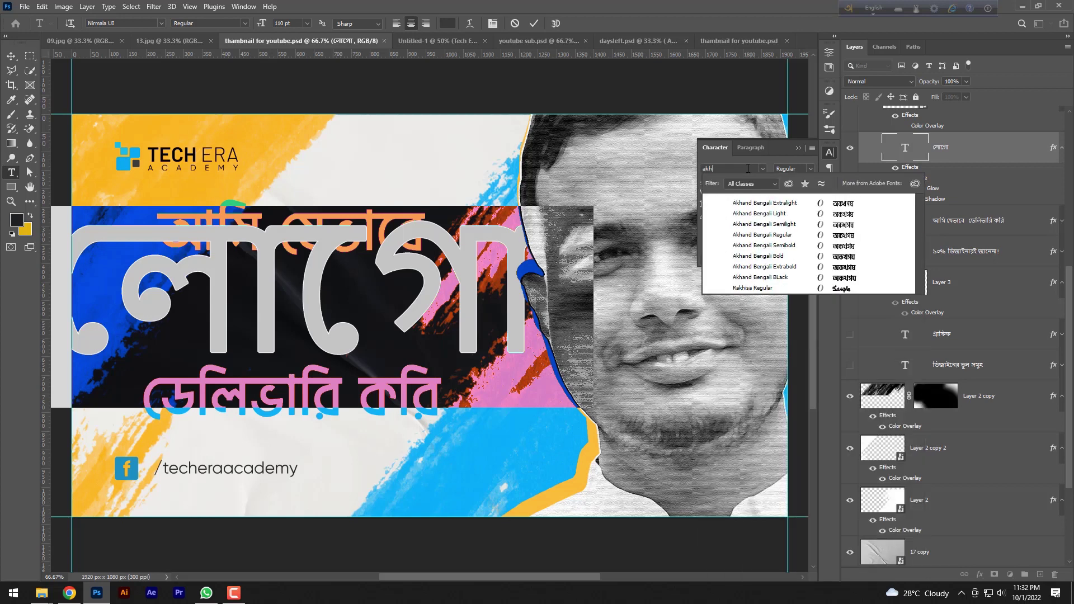
{"action": "left_click", "coordinate": [749, 223]}
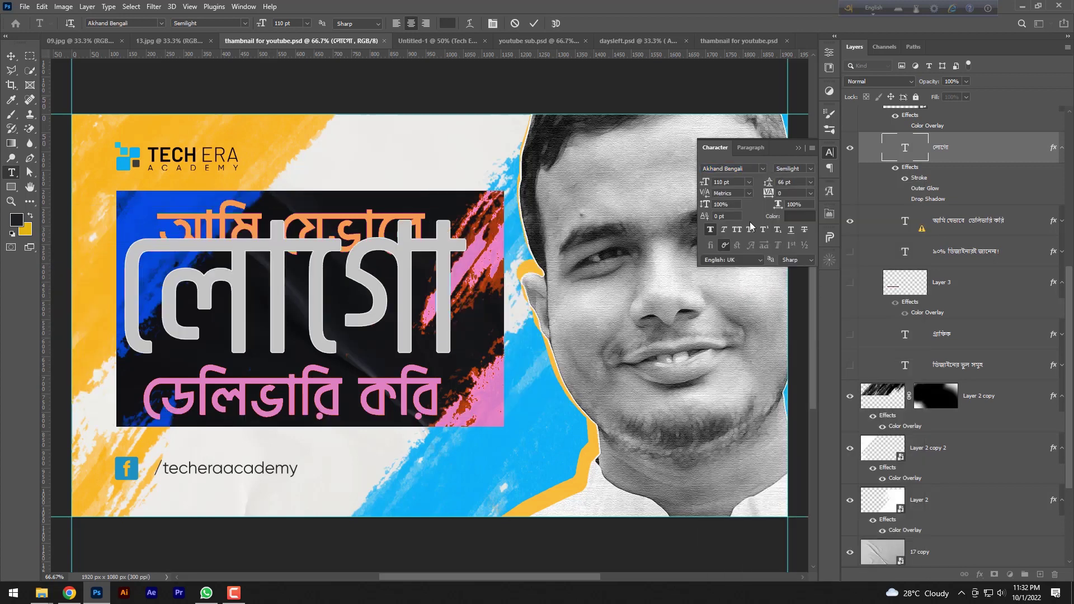
{"action": "left_click", "coordinate": [533, 23]}
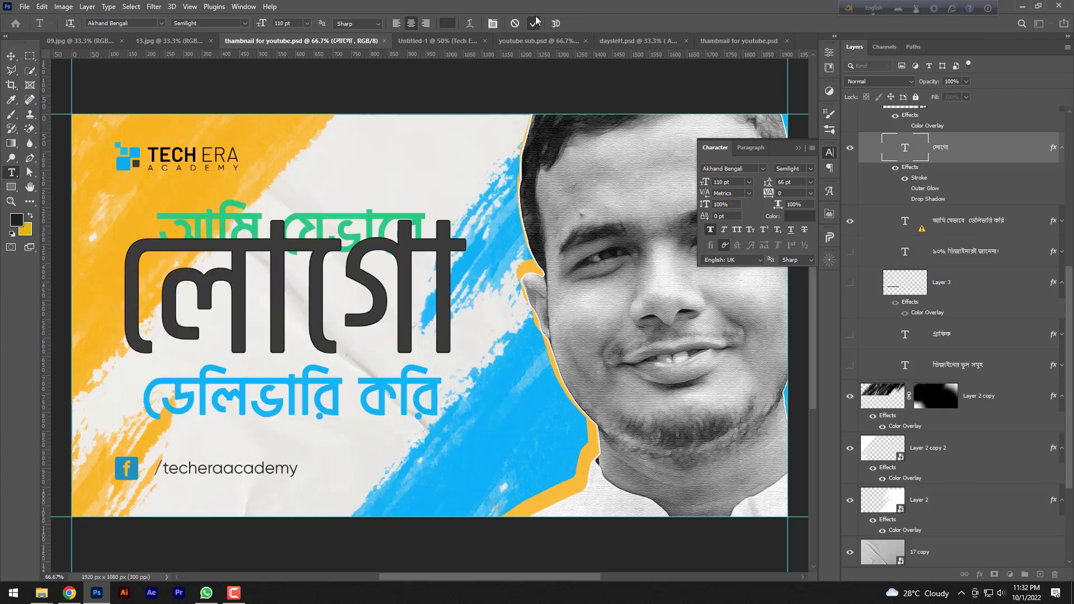
{"action": "key", "text": "v"}
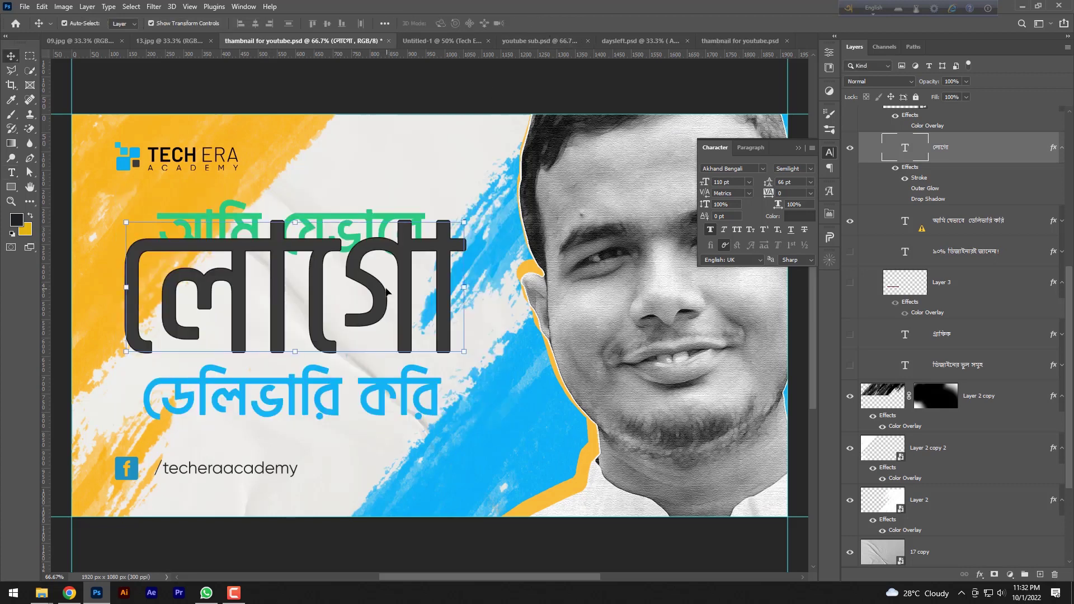
{"action": "left_click", "coordinate": [808, 169]}
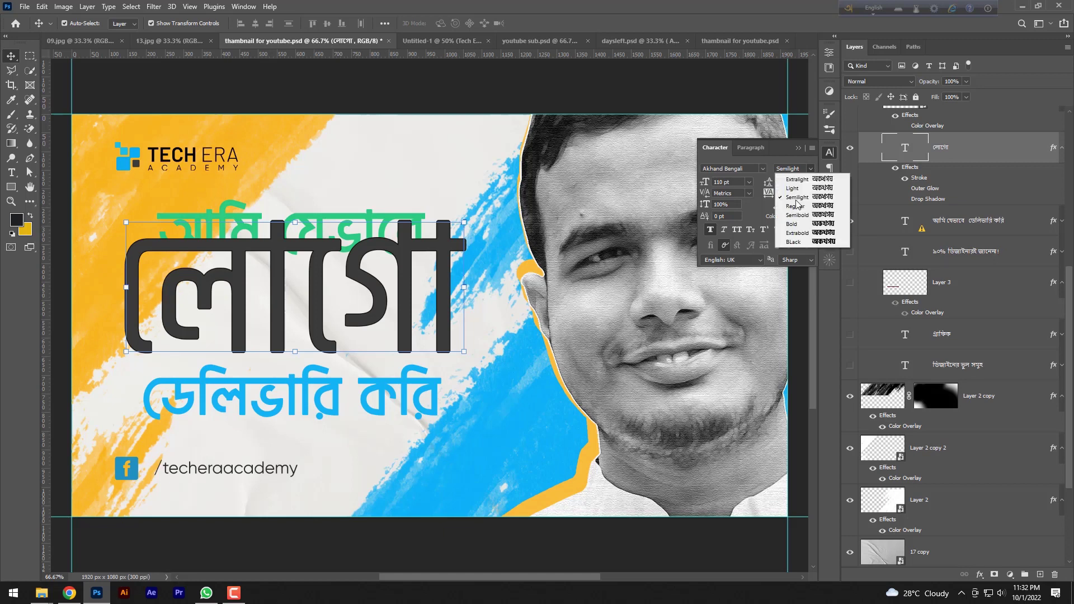
{"action": "left_click", "coordinate": [793, 242]}
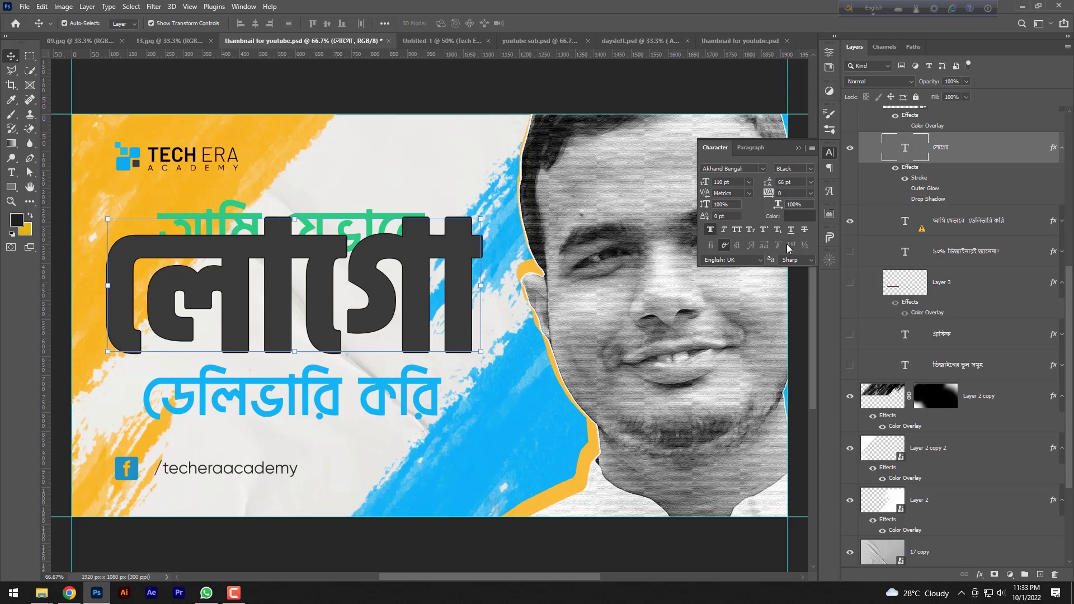
Switch the headline font to Hind Siliguri Bold via a 'hind' search.
{"action": "left_click", "coordinate": [751, 169]}
{"action": "type", "text": "hind"}
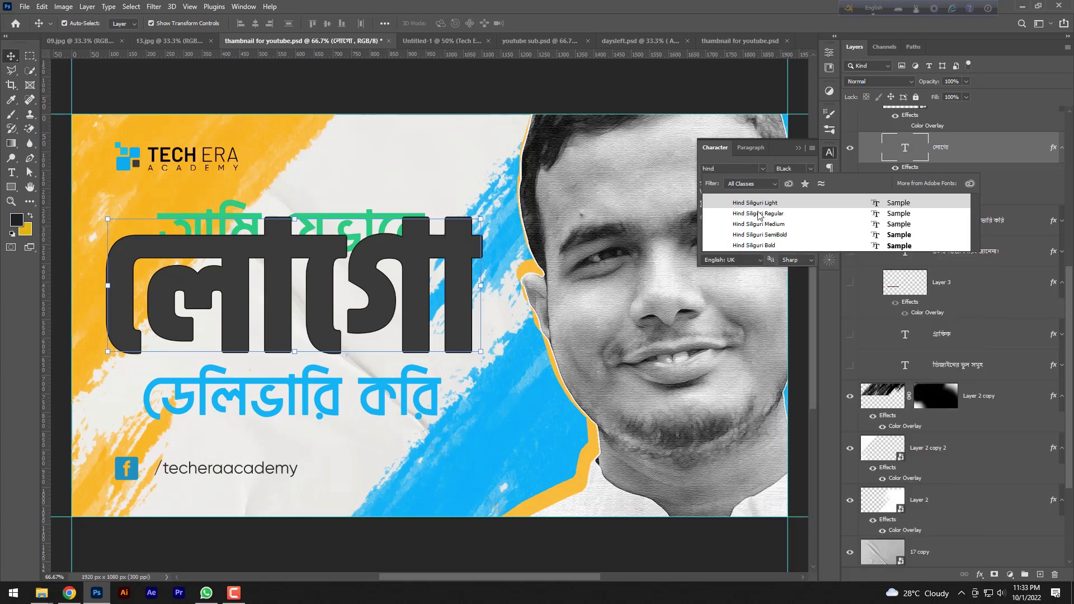
{"action": "left_click", "coordinate": [759, 245]}
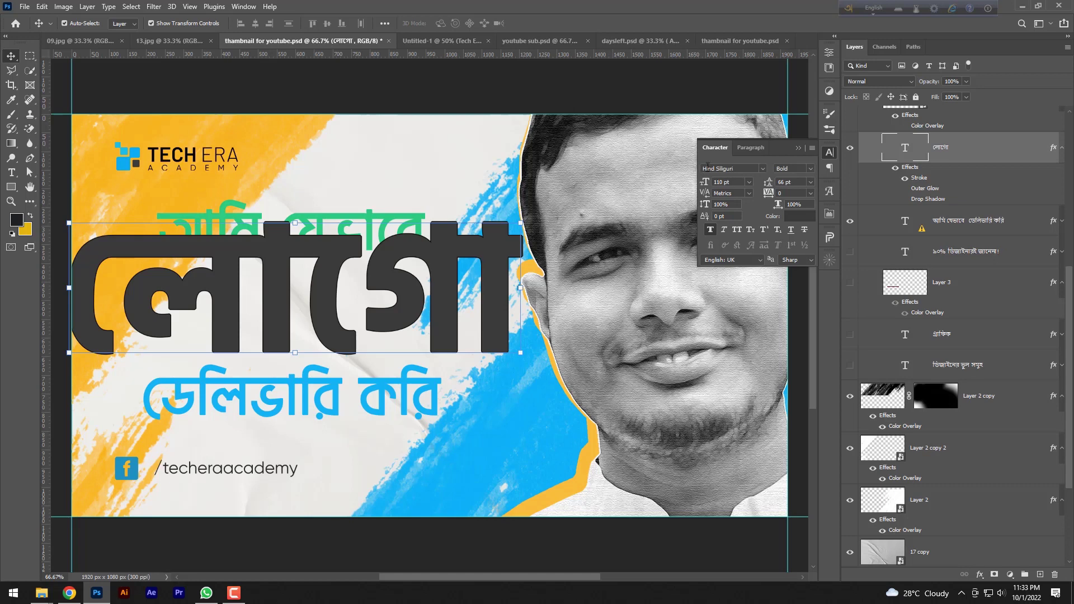
{"action": "left_click", "coordinate": [740, 172]}
{"action": "left_click", "coordinate": [761, 170]}
{"action": "left_click", "coordinate": [175, 36]}
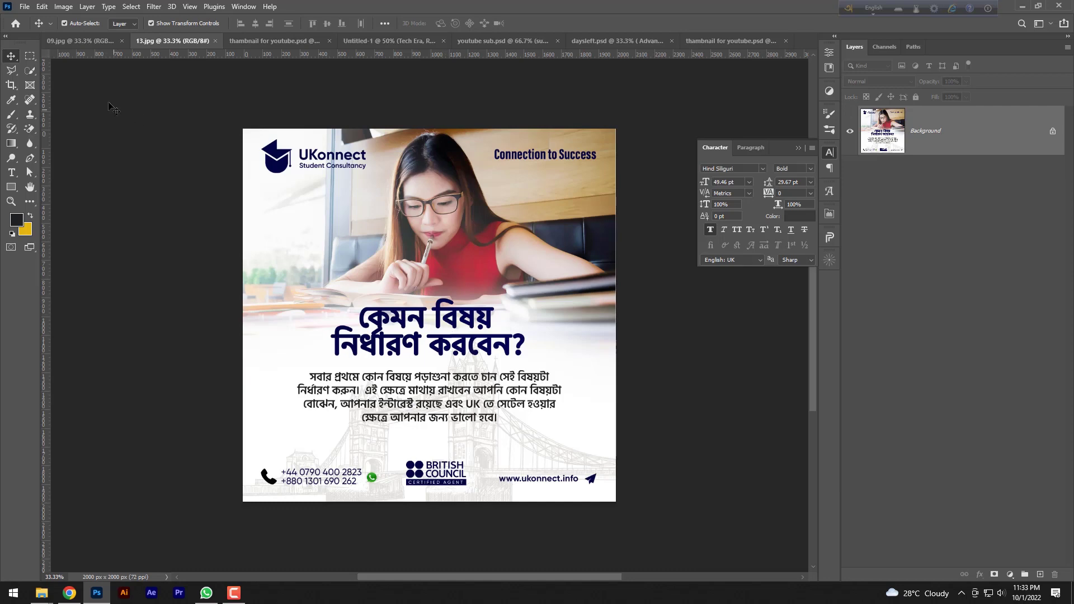
{"action": "left_click", "coordinate": [102, 41]}
{"action": "left_click", "coordinate": [167, 41]}
{"action": "left_click", "coordinate": [285, 41]}
Search 'lipi' and apply Lipi Padmo Unicode Bold to the 110 pt লোগো headline.
{"action": "double_click", "coordinate": [906, 463]}
{"action": "left_click", "coordinate": [752, 169]}
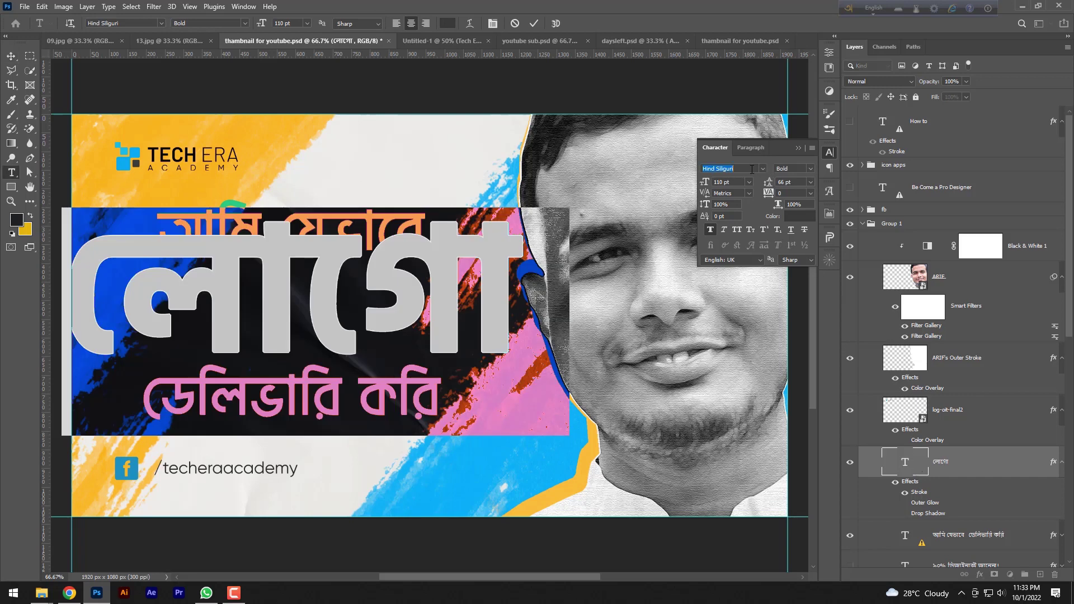
{"action": "type", "text": "lipi"}
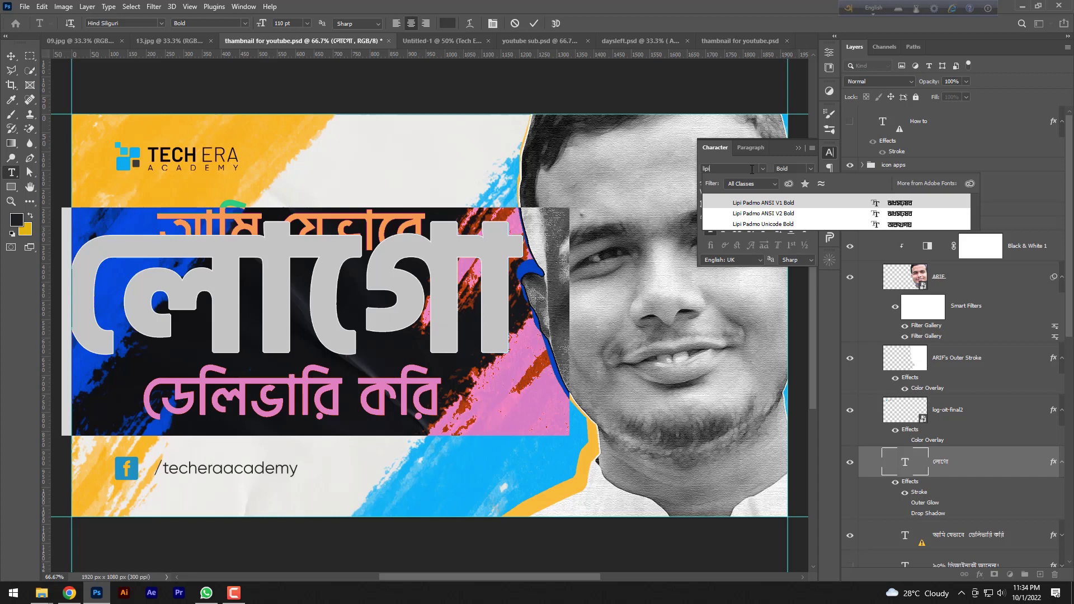
{"action": "left_click", "coordinate": [766, 225]}
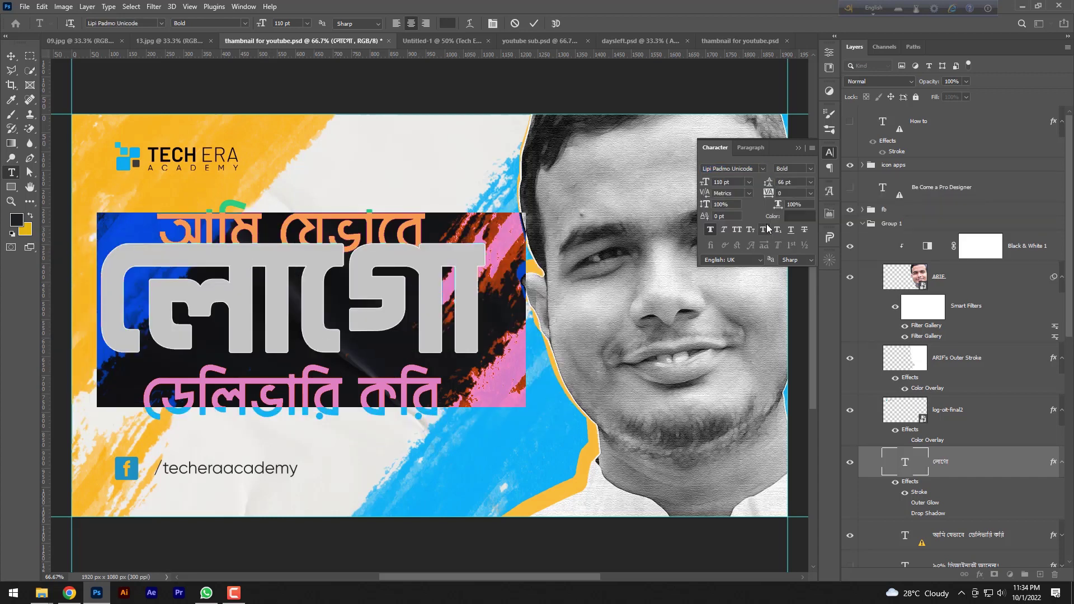
{"action": "left_click", "coordinate": [532, 25]}
{"action": "key", "text": "v"}
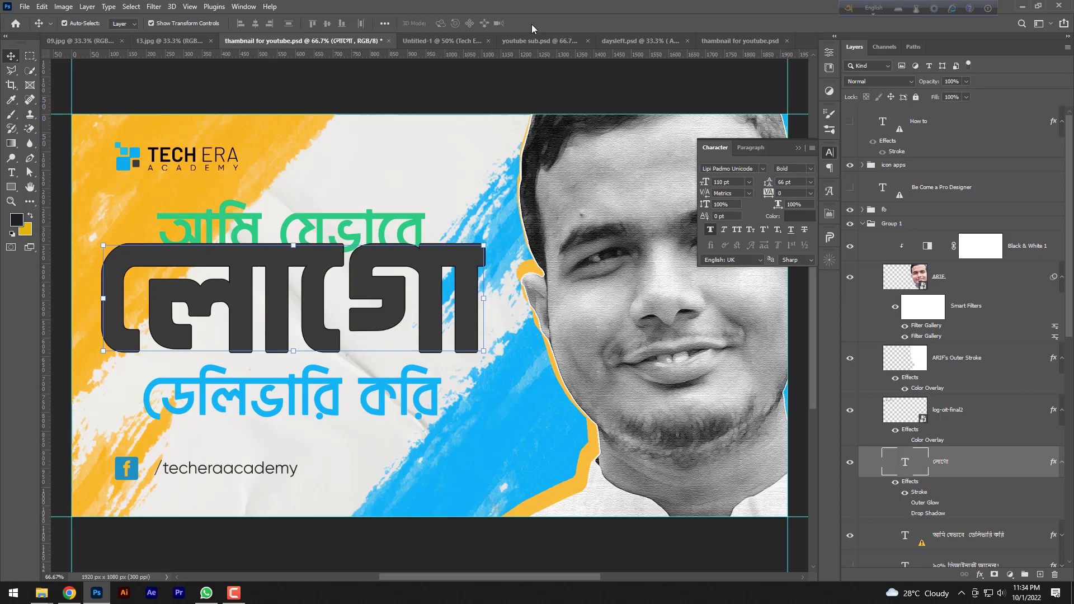
{"action": "double_click", "coordinate": [904, 462]}
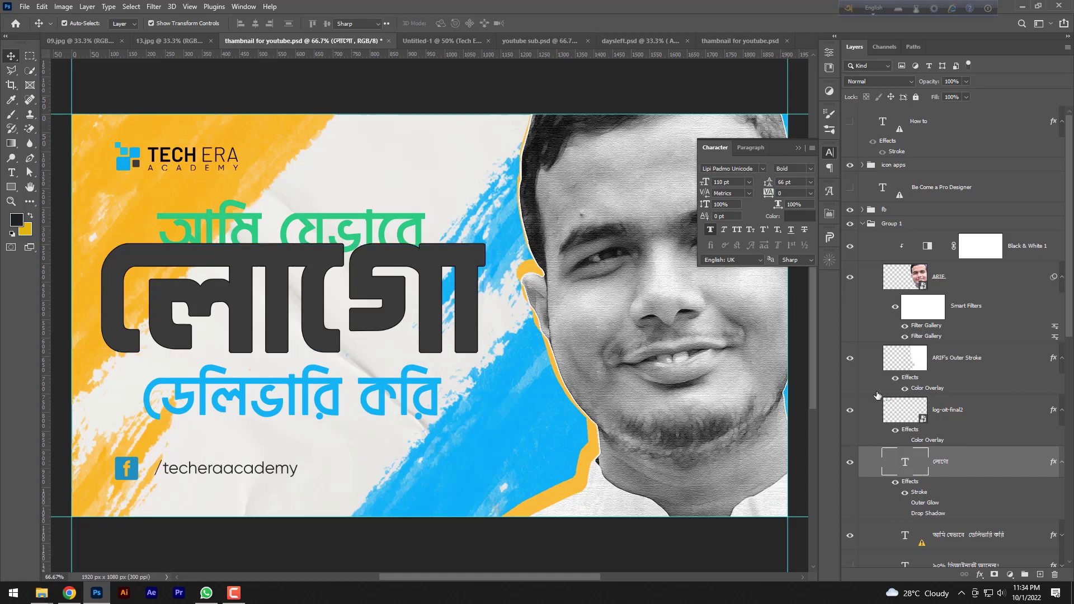
Search 'toha' and commit Toha Borno Unicode Bold on the লোগো headline.
{"action": "left_click", "coordinate": [756, 166]}
{"action": "type", "text": "to"}
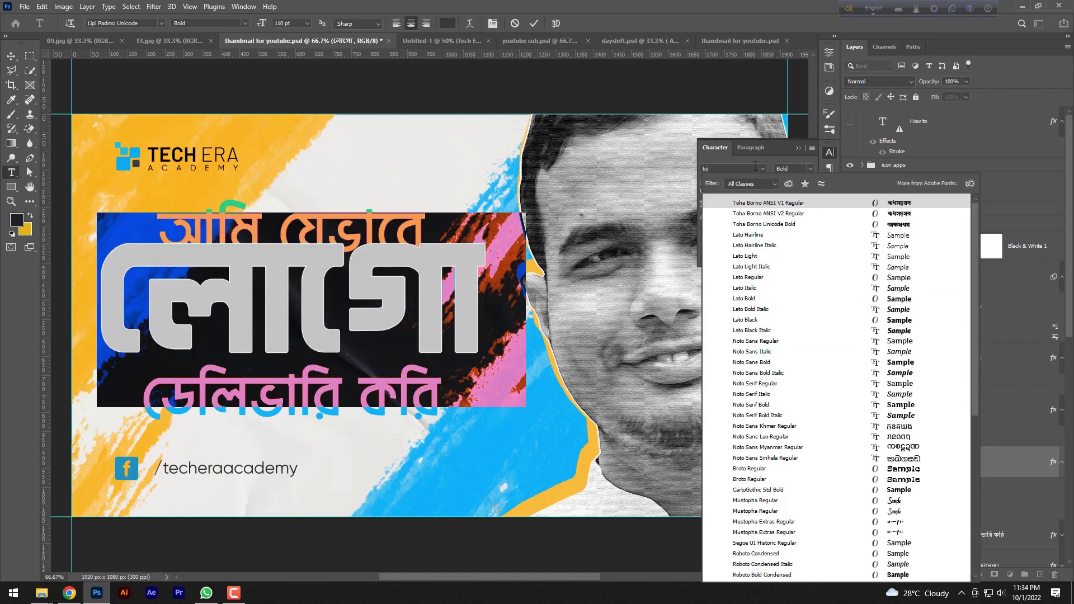
{"action": "type", "text": "ha Borno Unico..."}
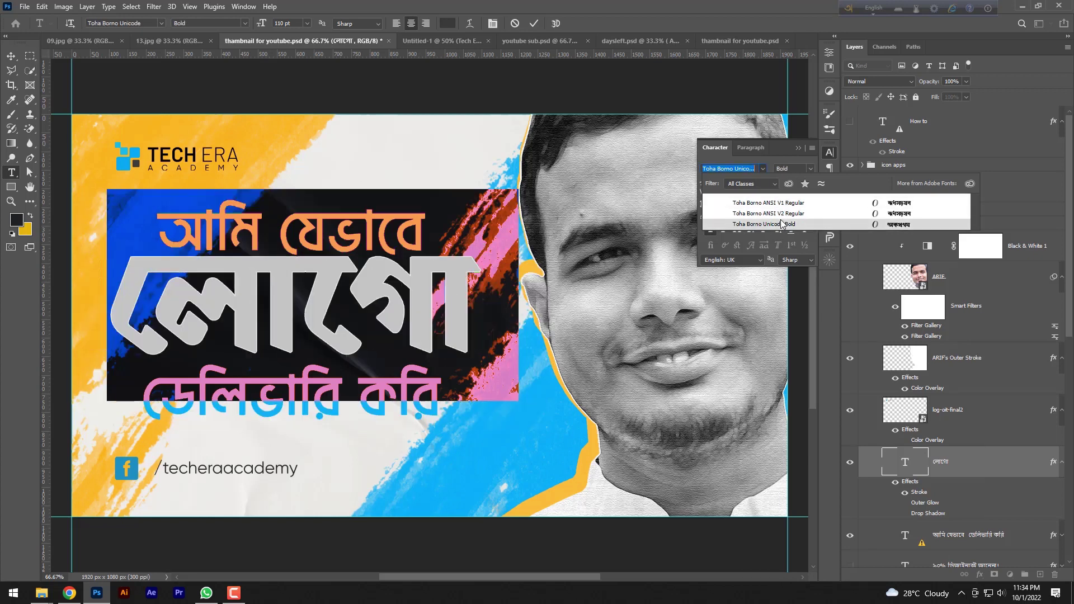
{"action": "key", "text": "Down"}
{"action": "key", "text": "Down"}
{"action": "left_click", "coordinate": [782, 224]}
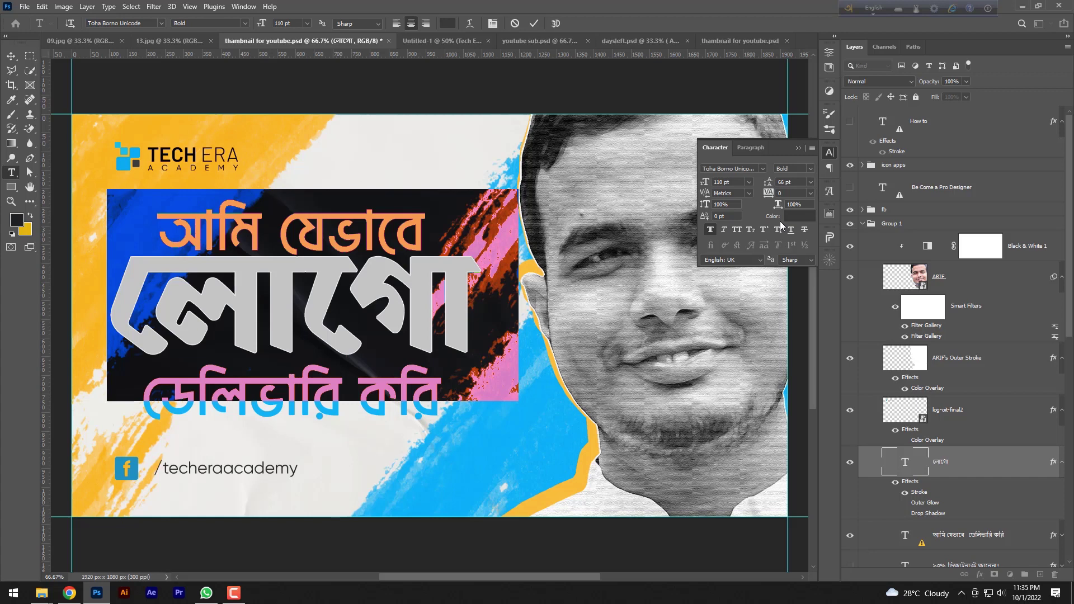
{"action": "key", "text": "ctrl+Return"}
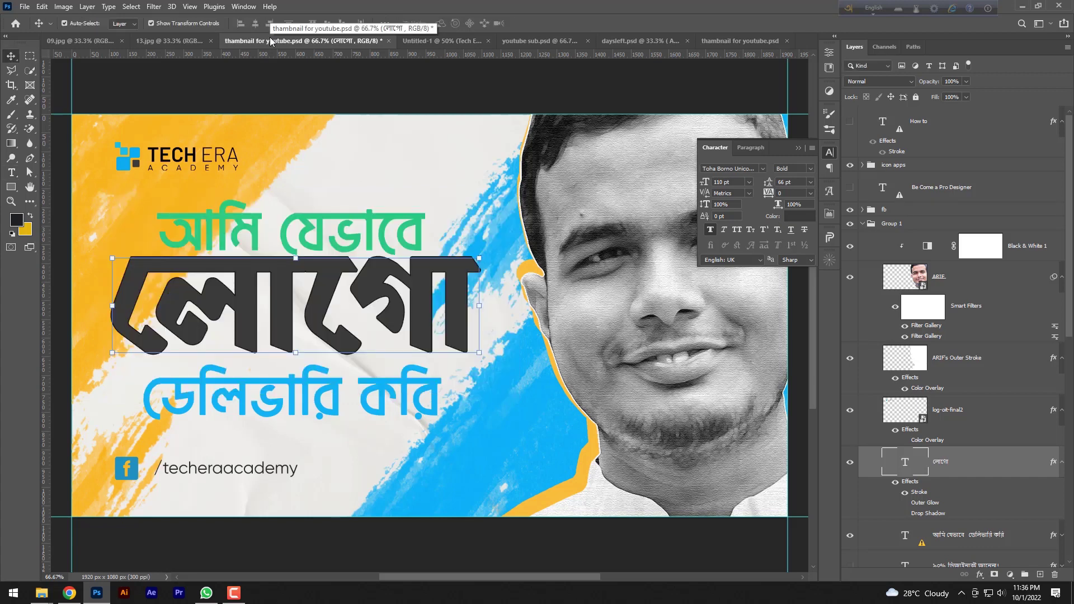